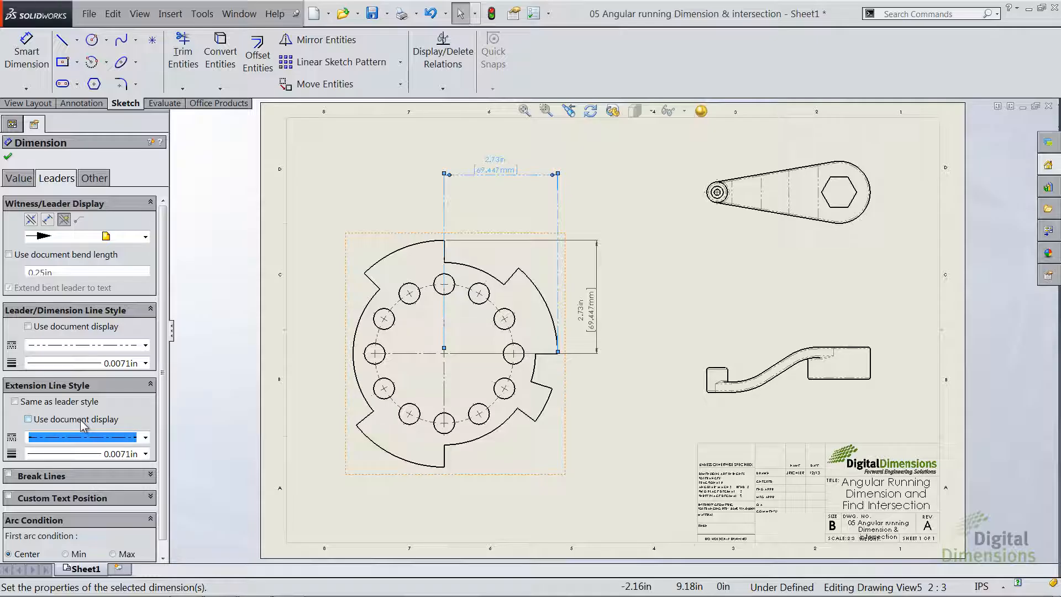
Set the extension lines of the horizontal dimension above the notched disc to use the document display
left_click(79, 421)
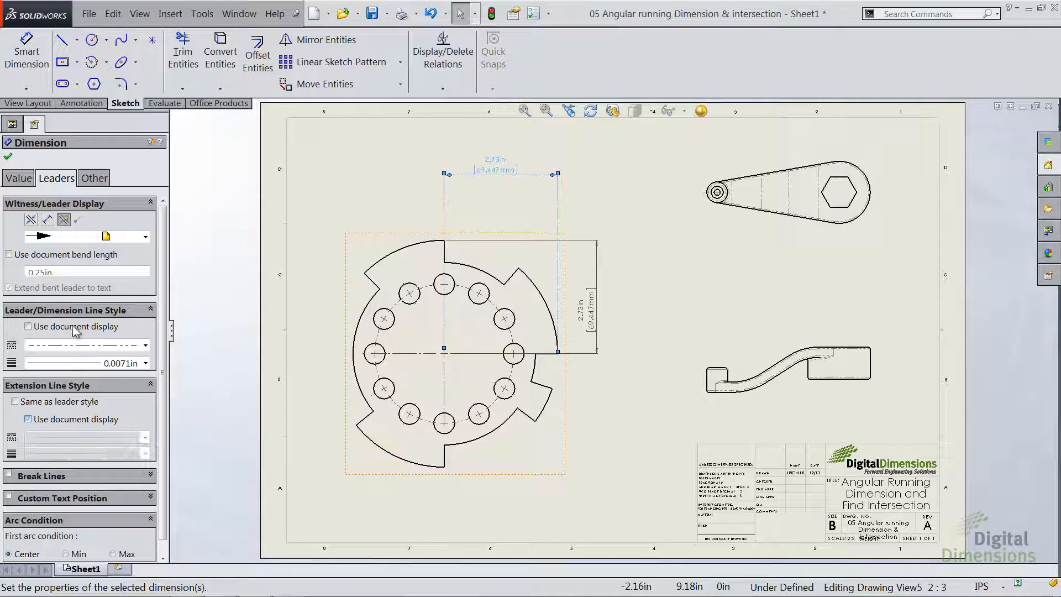
left_click(295, 279)
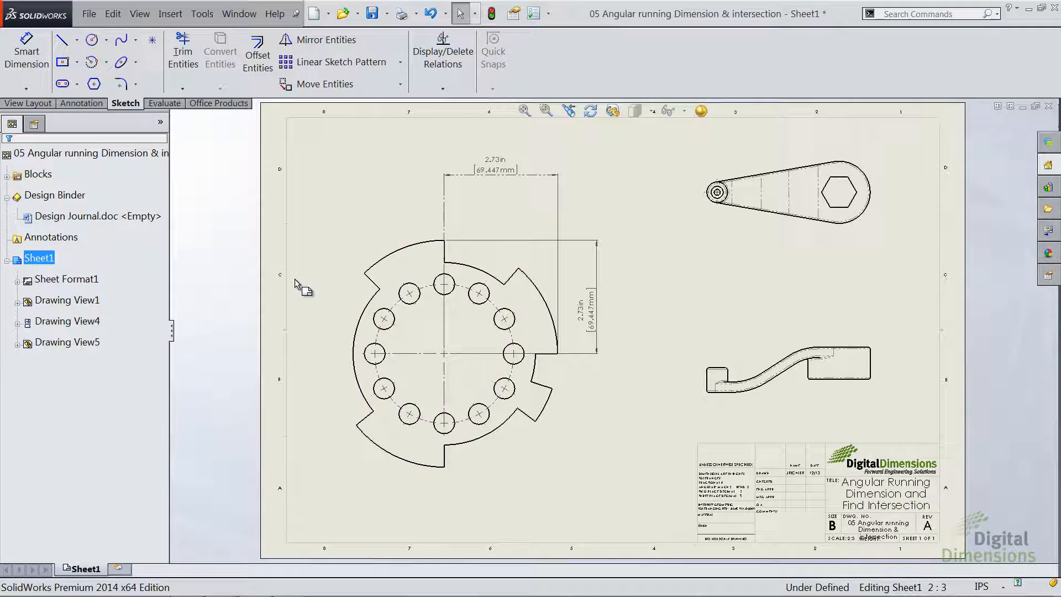
Review the document's linear dimension settings for line styles, text, dual dimensions, precision and the preview
left_click(535, 14)
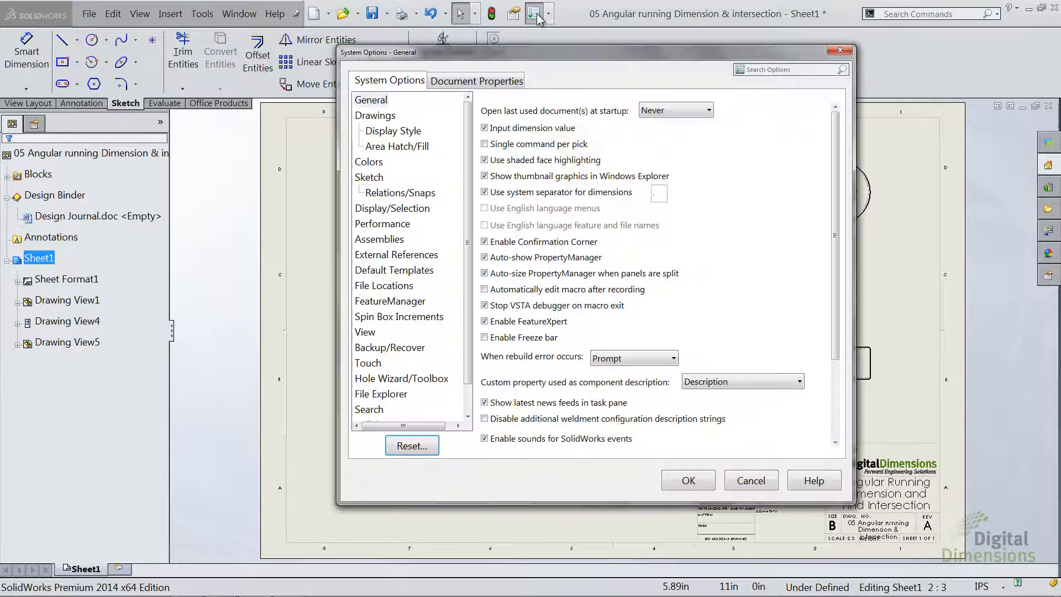
left_click(476, 80)
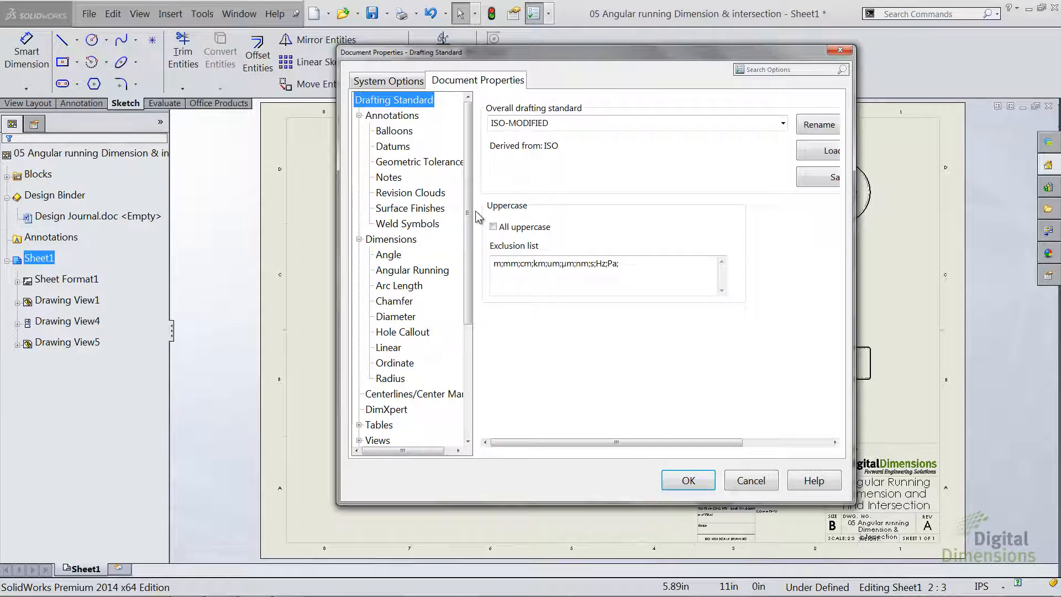
left_click(389, 347)
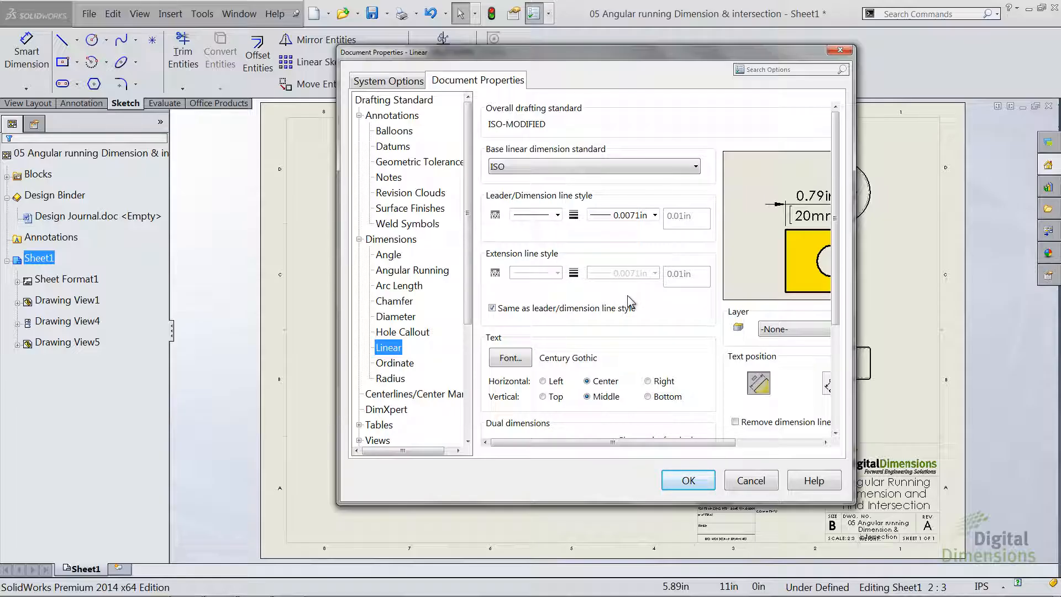
scroll(628, 295, "down", 3)
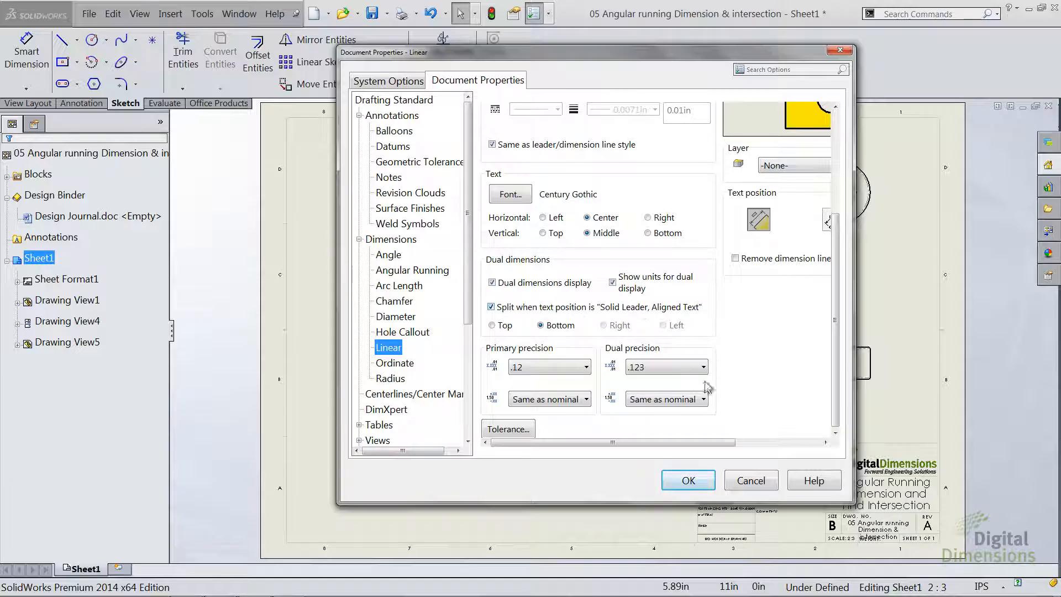
scroll(835, 348, "up", 3)
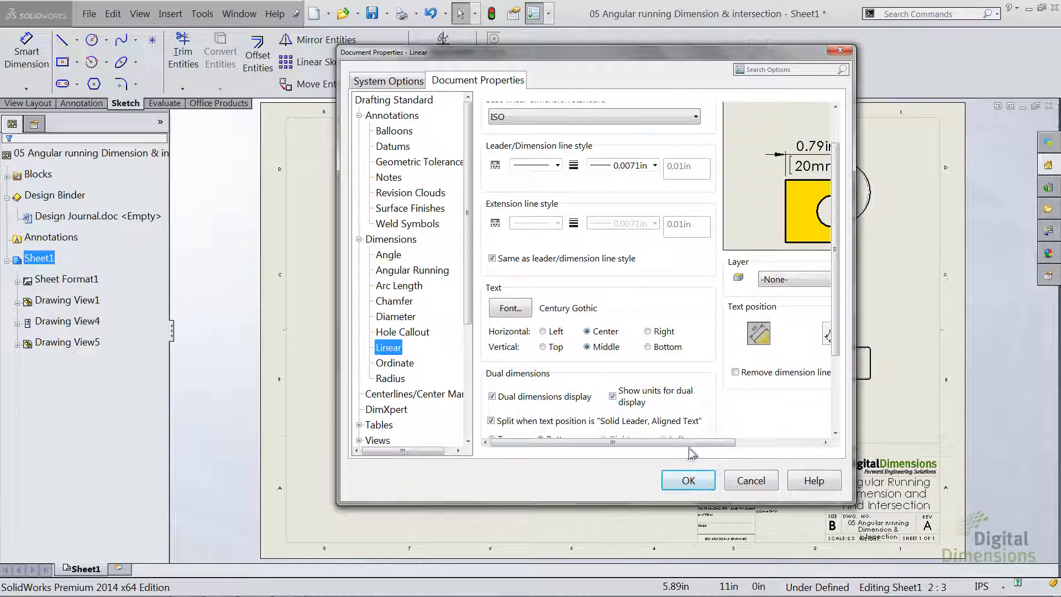
left_click_drag(685, 443, 757, 443)
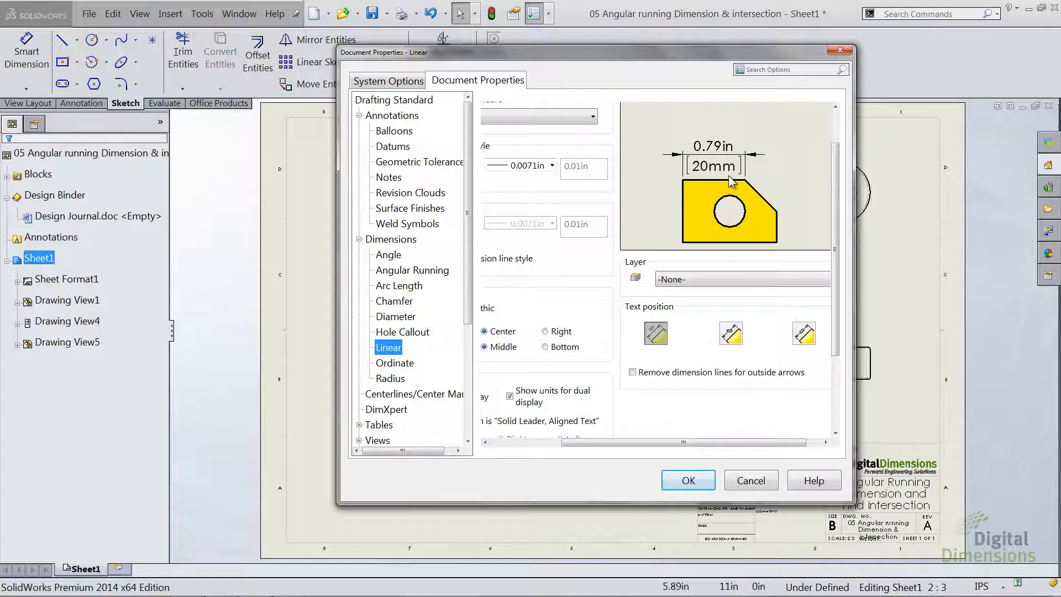
left_click(689, 480)
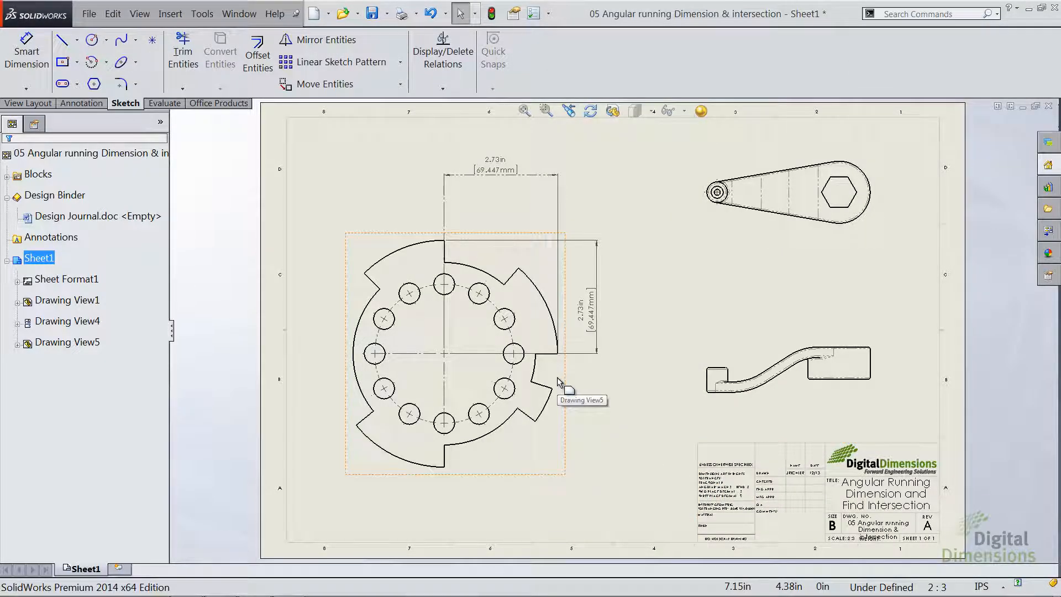
Dimension the angle between the disc's horizontal notch edge and the slanted lower edge of the small tab below it
key("s")
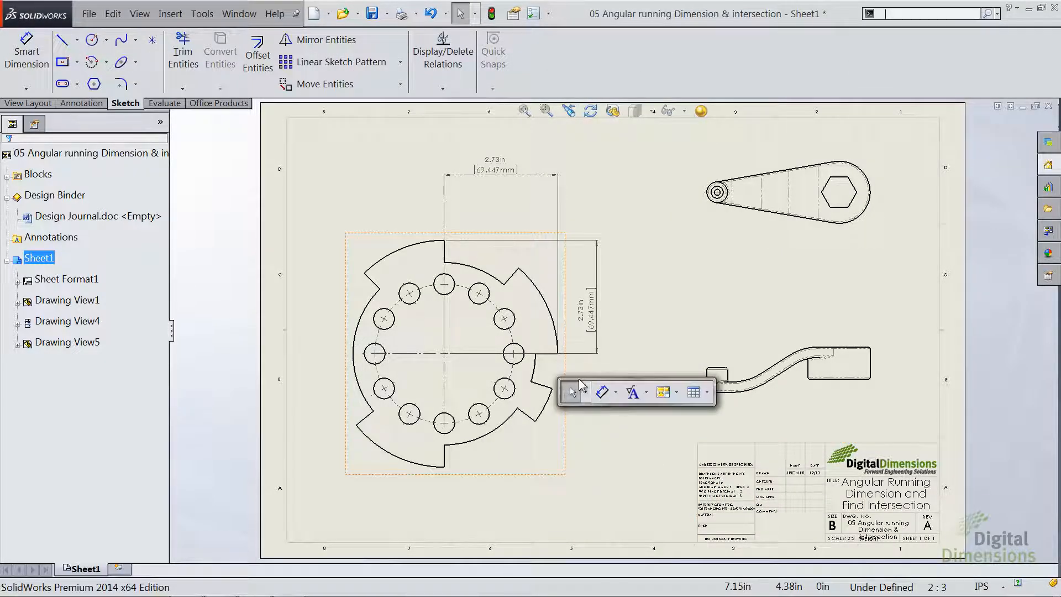
left_click(606, 391)
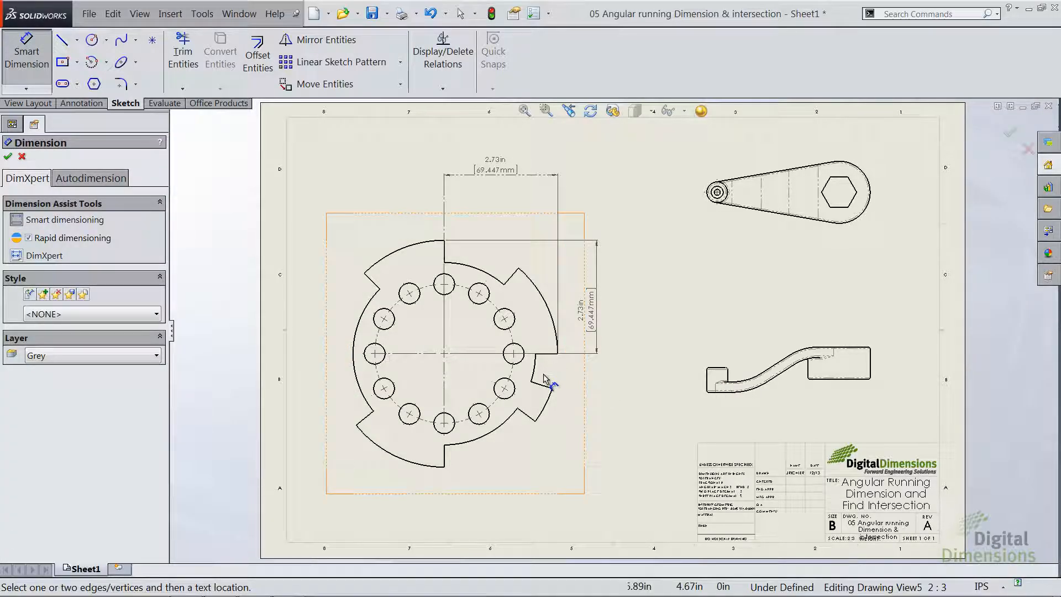
left_click(533, 420)
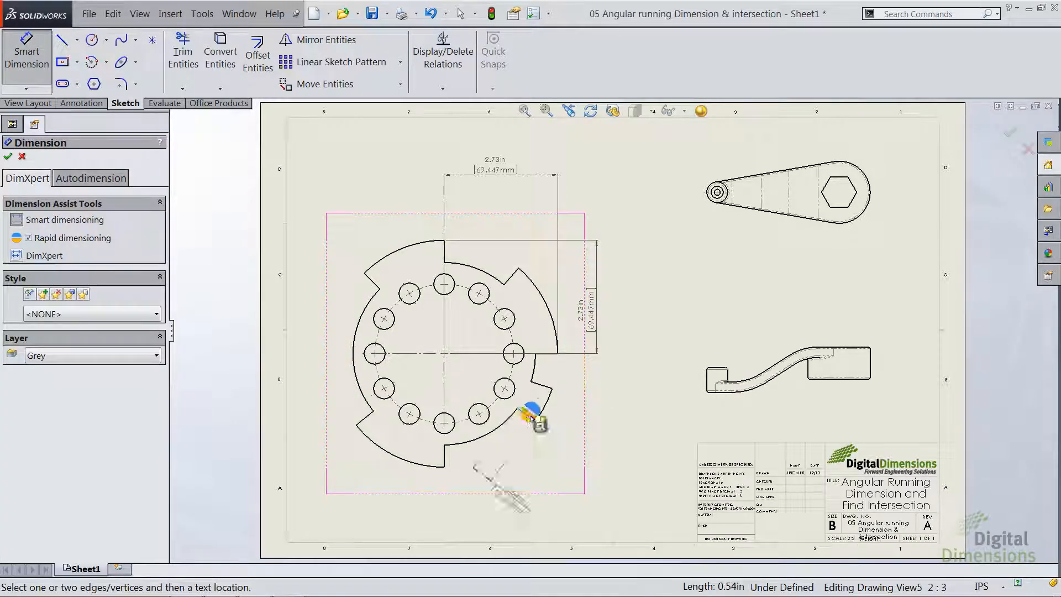
left_click(544, 356)
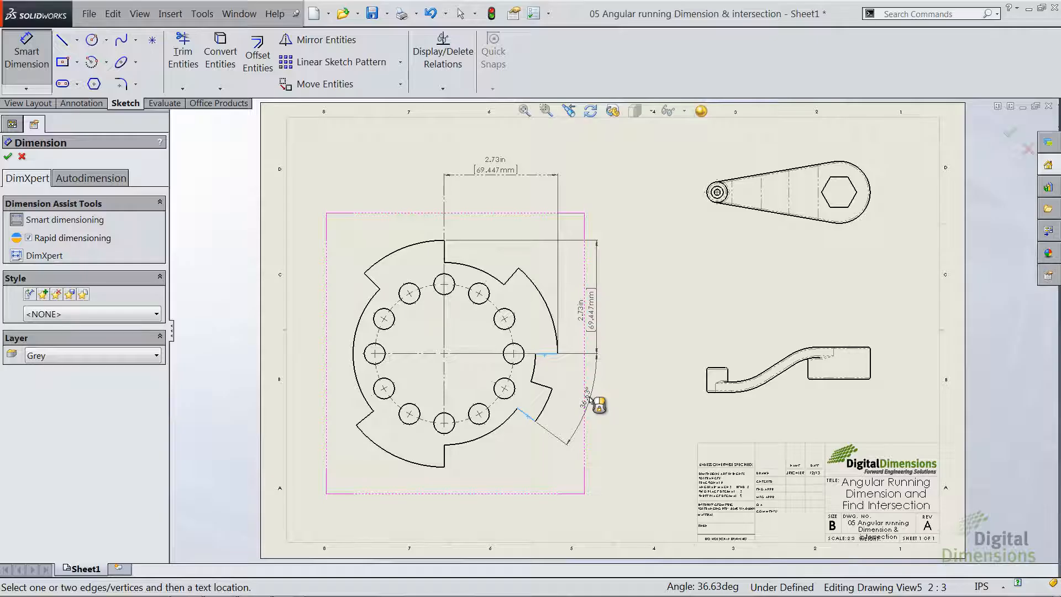
left_click(589, 398)
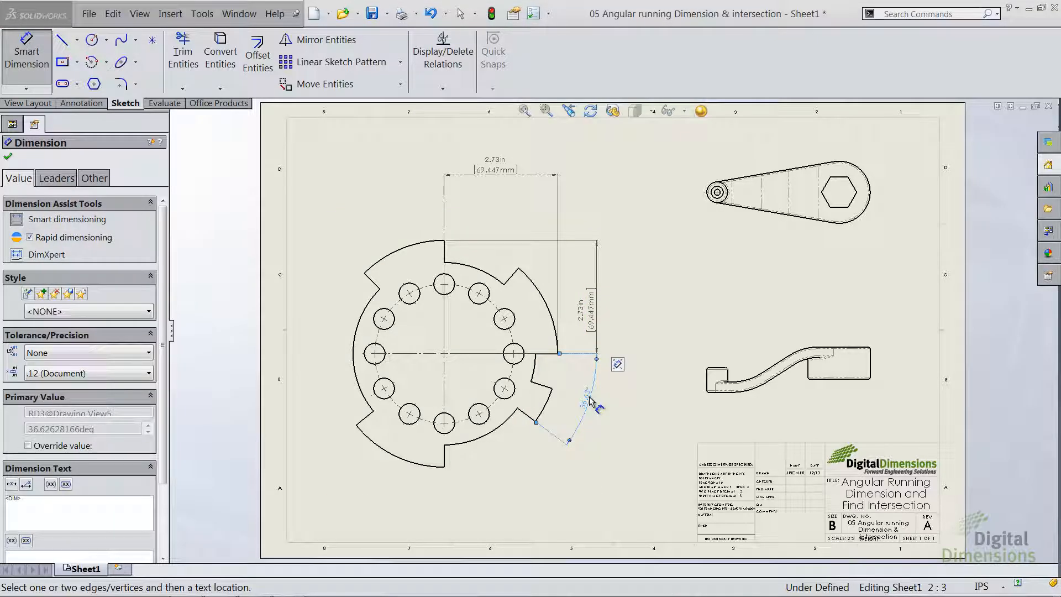
Start an Angular Running Dimension from the disc's vertical centerline, placing the 0° origin above the view
right_click(566, 376)
mouse_move(655, 433)
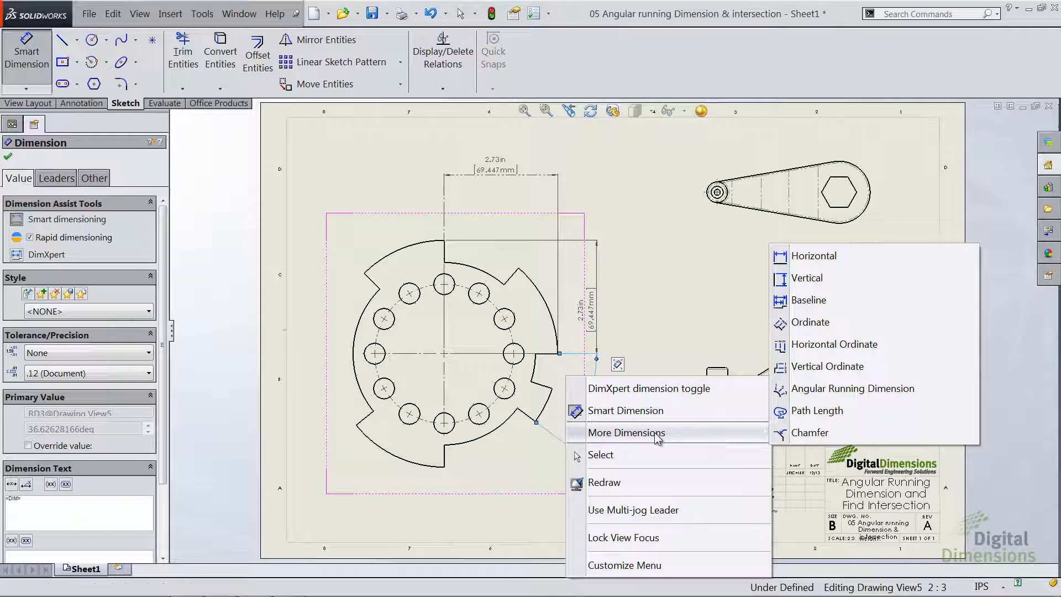
left_click(917, 391)
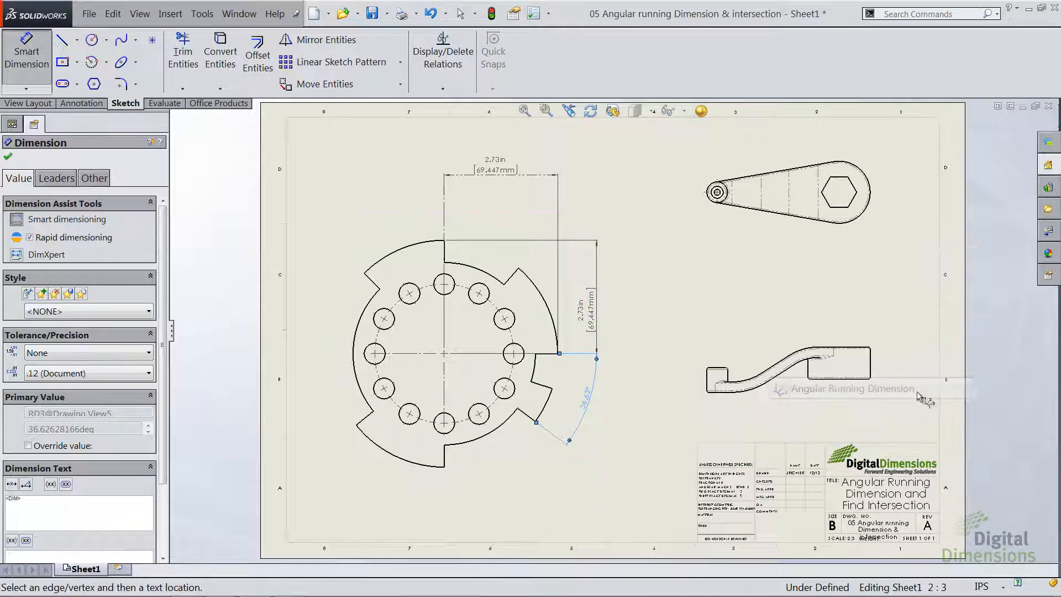
left_click(445, 328)
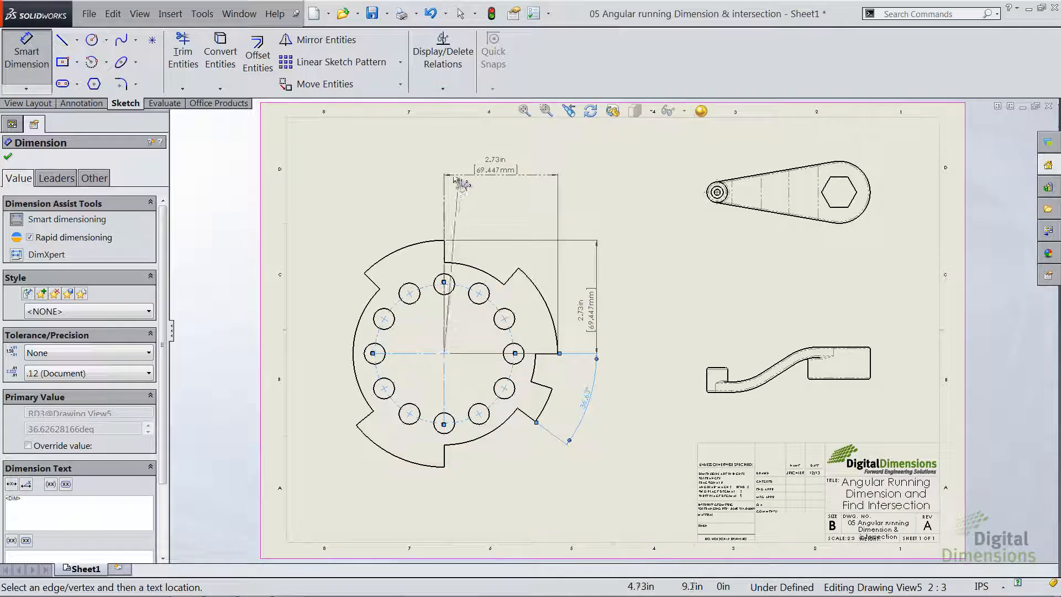
left_click(449, 158)
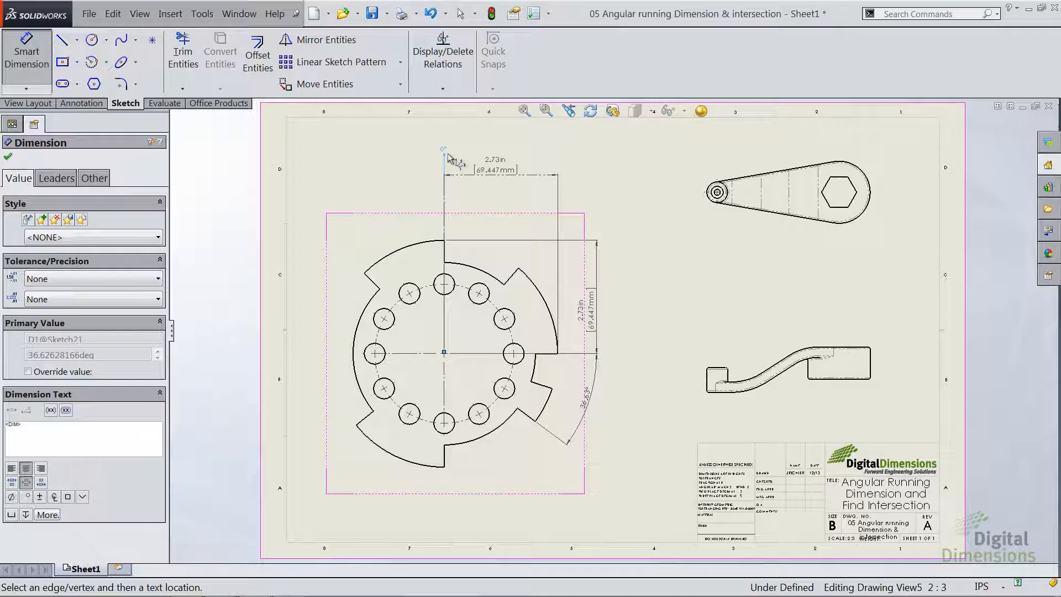
Add running angles to the upper-right notch corner, the horizontal notch edge and both slanted edges of the small tab
left_click(520, 267)
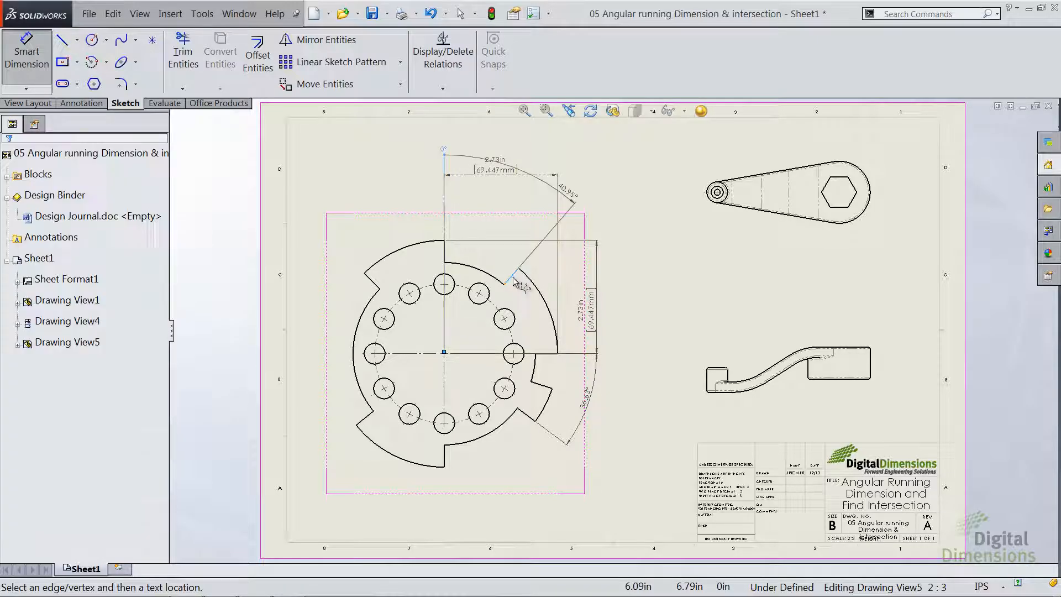
left_click(537, 354)
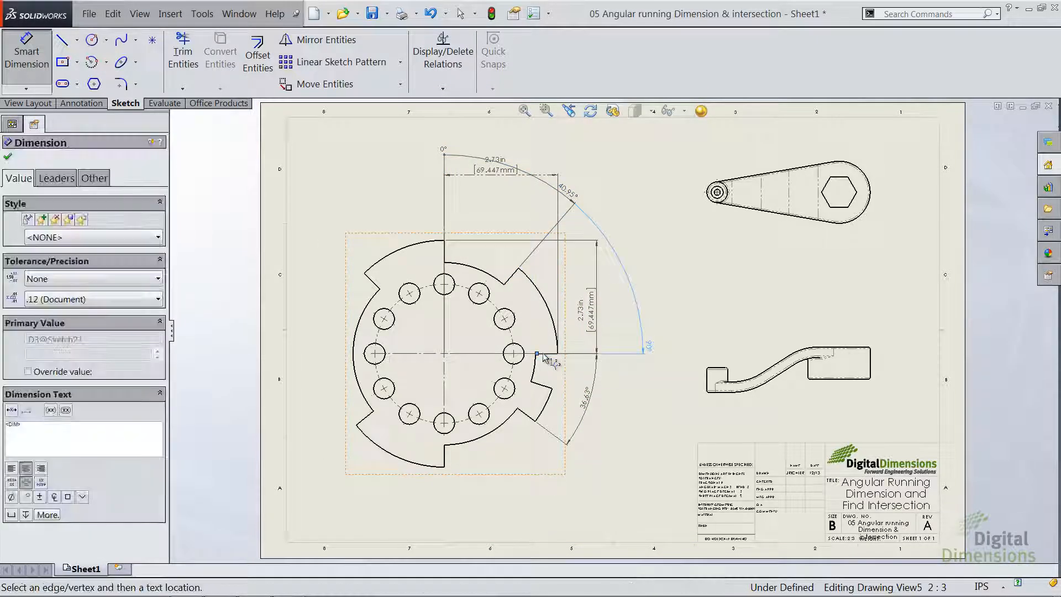
left_click(542, 386)
left_click(527, 416)
key("Escape")
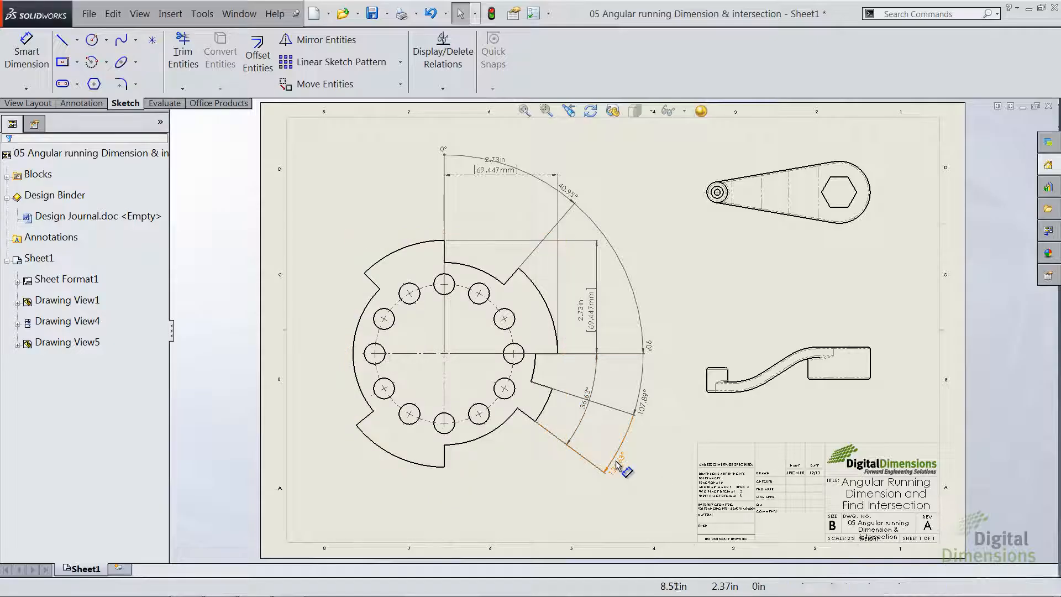
Extend the running dimension set to the upper-left and lower-left notch corners of the disc
right_click(616, 464)
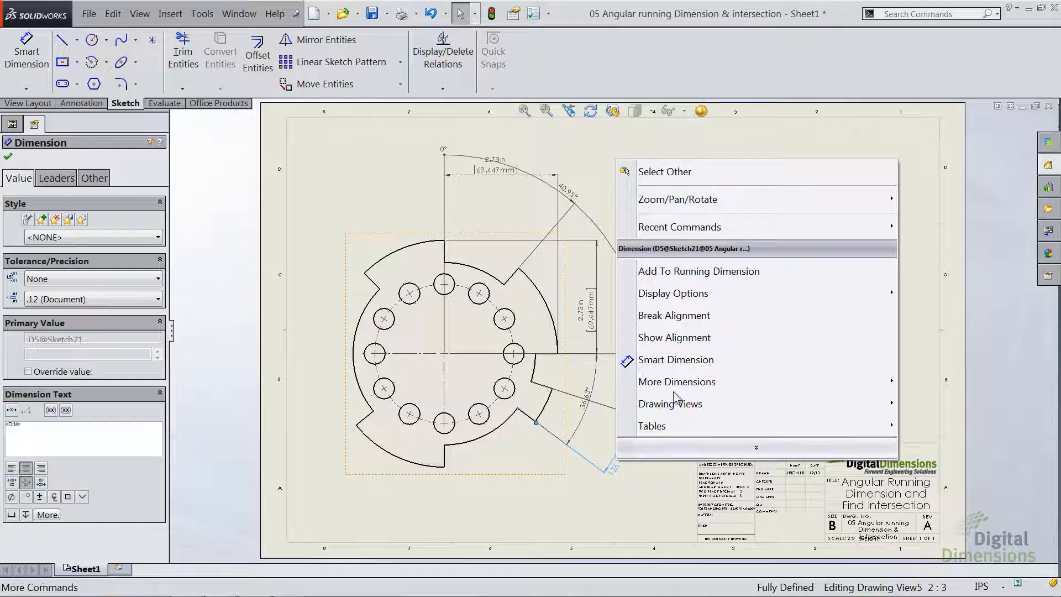
left_click(685, 271)
left_click(364, 272)
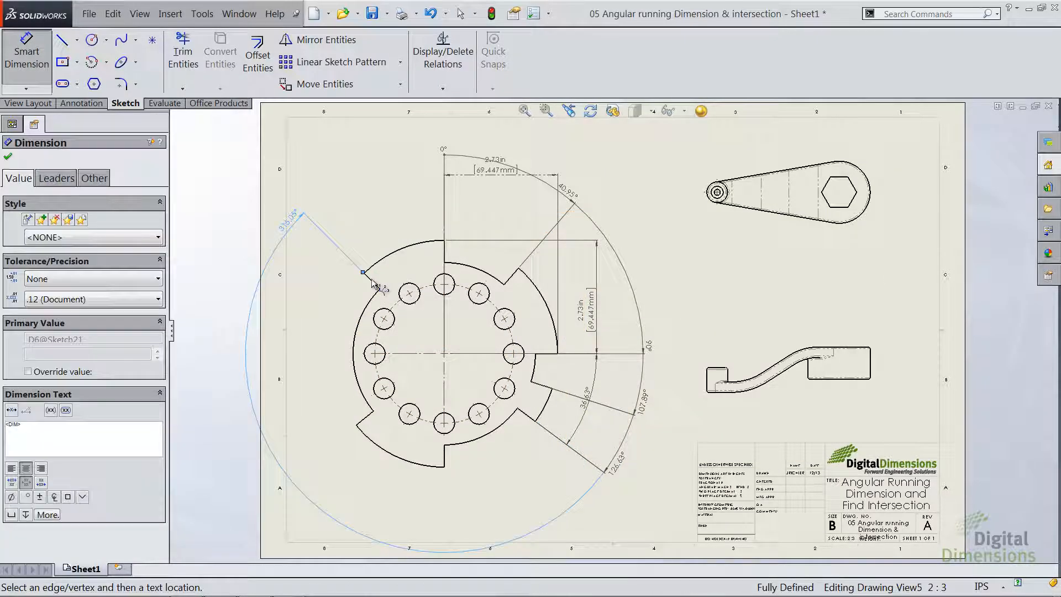
left_click(369, 414)
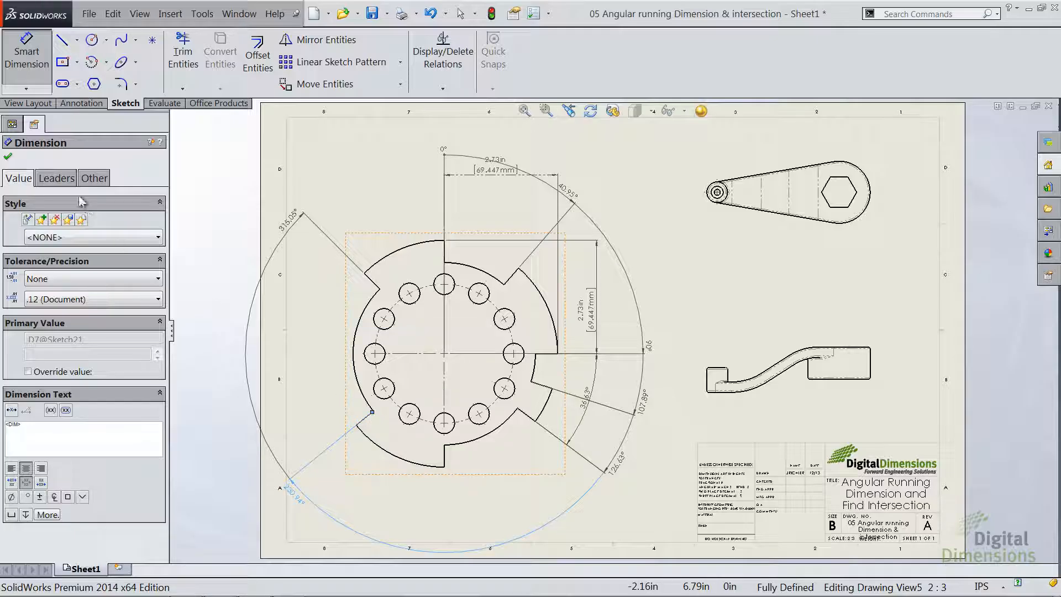
Make the angular running dimensions run bidirectionally and extend the extension lines of all non-zero angles from the center of the set
left_click(56, 178)
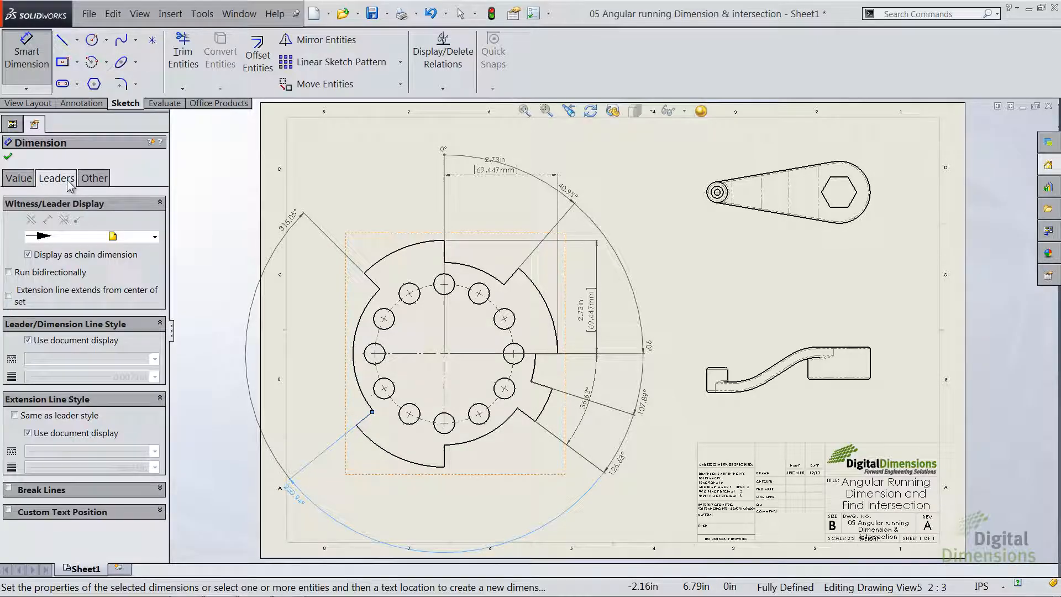
left_click(57, 274)
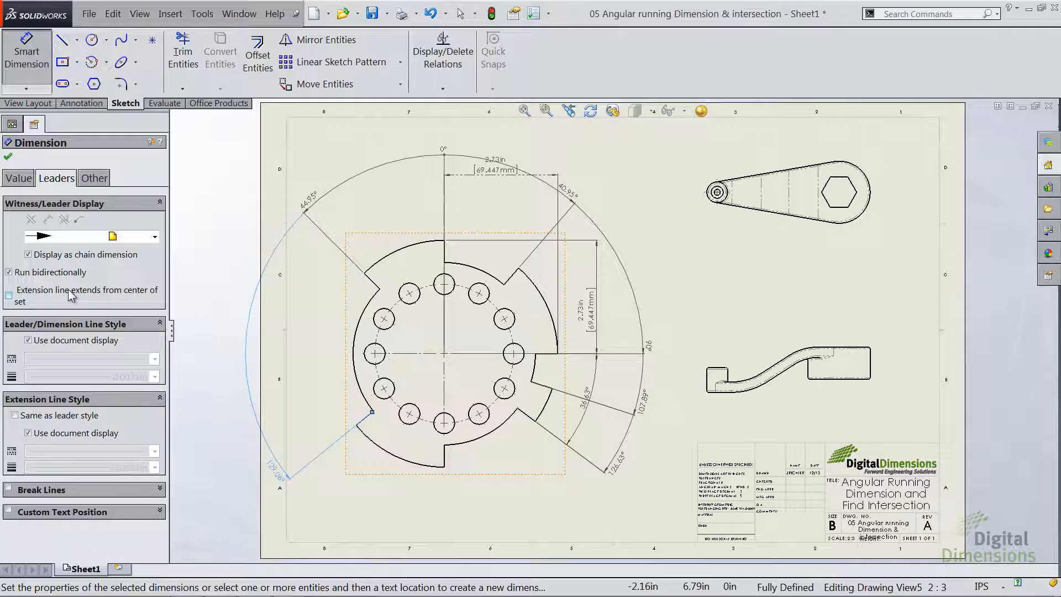
left_click(306, 202, "ctrl")
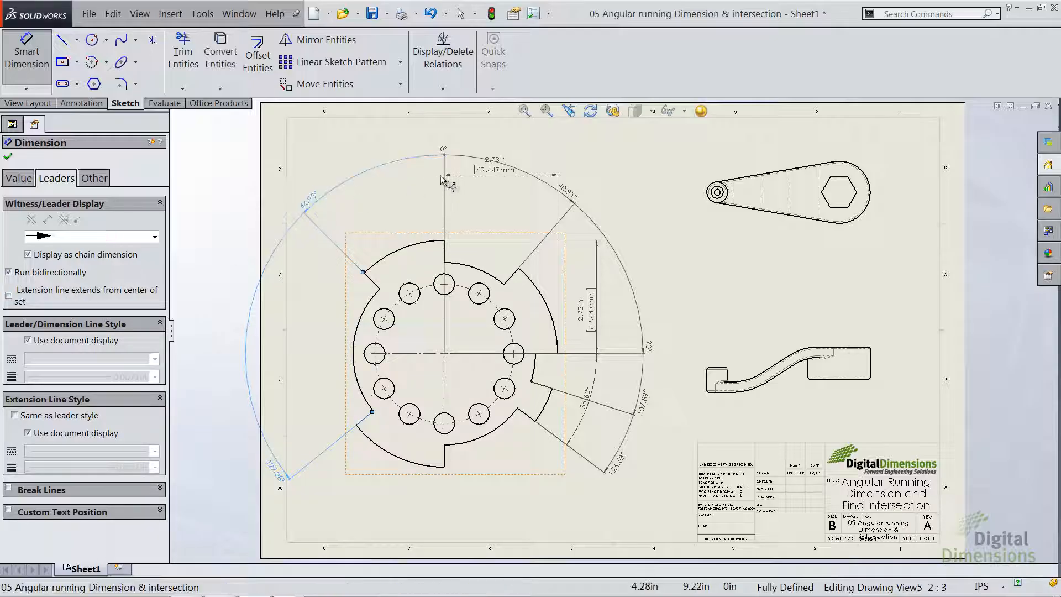
left_click(500, 161, "ctrl")
left_click(500, 161, "ctrl")
left_click(568, 191, "ctrl")
left_click(648, 346, "ctrl")
left_click(643, 410, "ctrl")
left_click(617, 465, "ctrl")
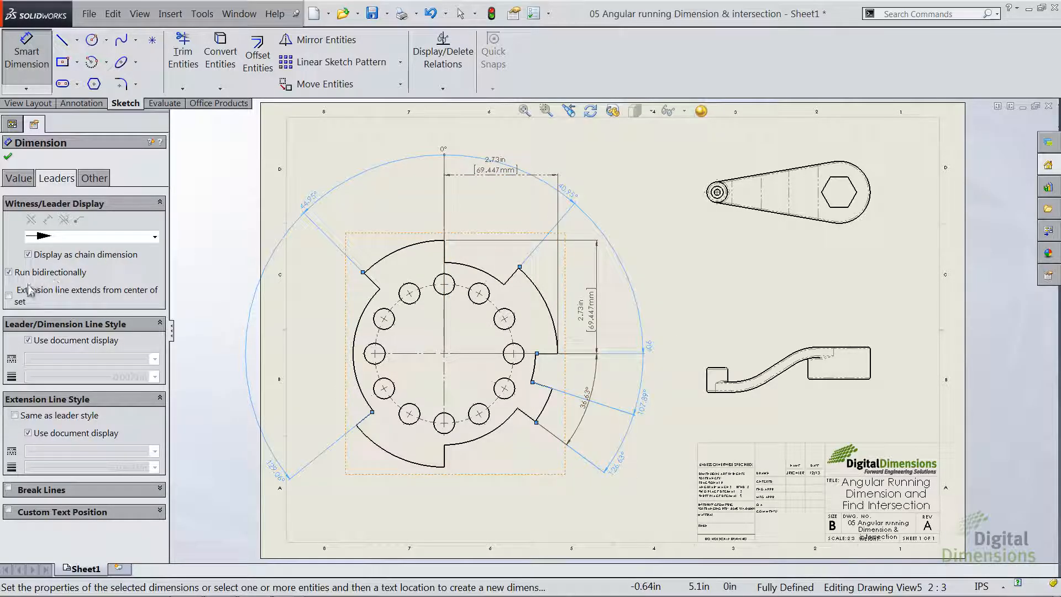
left_click(9, 296)
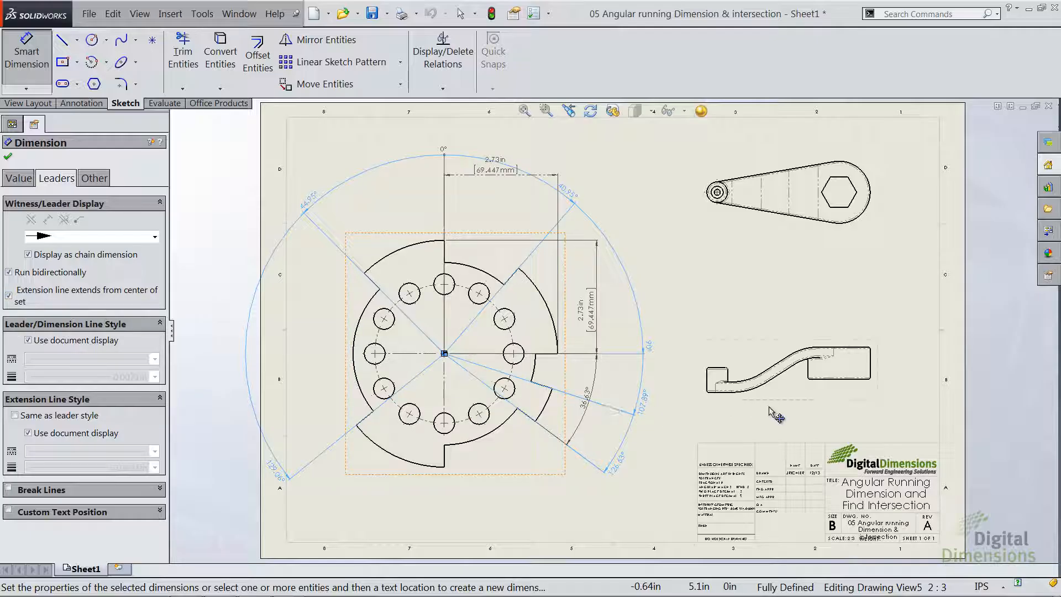
left_click(789, 403)
Start a Smart Dimension in the lever's side view from the Find Intersection point of the raised horizontal edge and the upper slanted edge
scroll(789, 403, "down", 8)
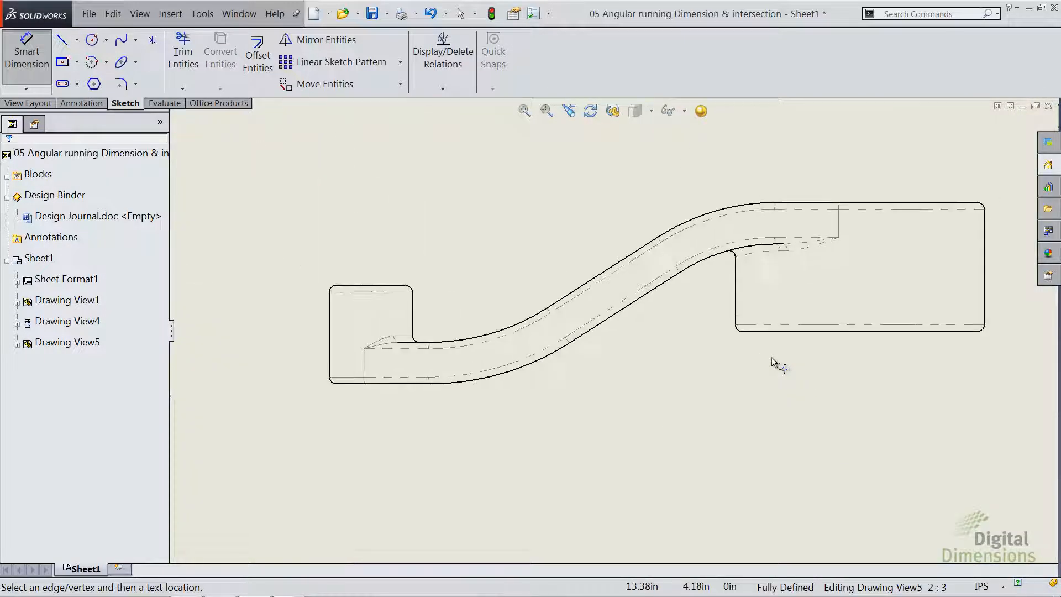
key("Escape")
key("s")
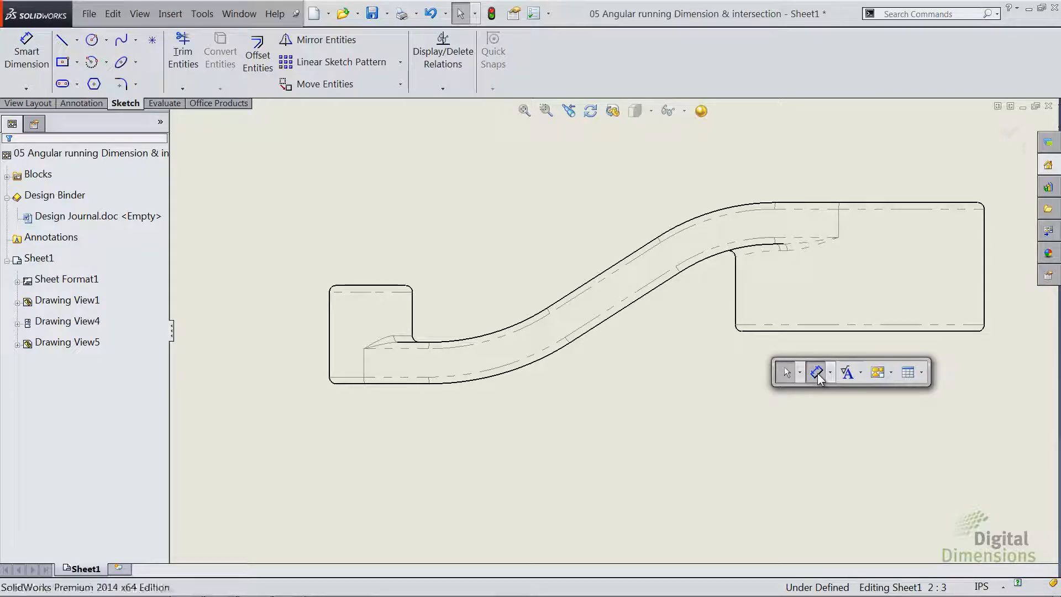
left_click(817, 373)
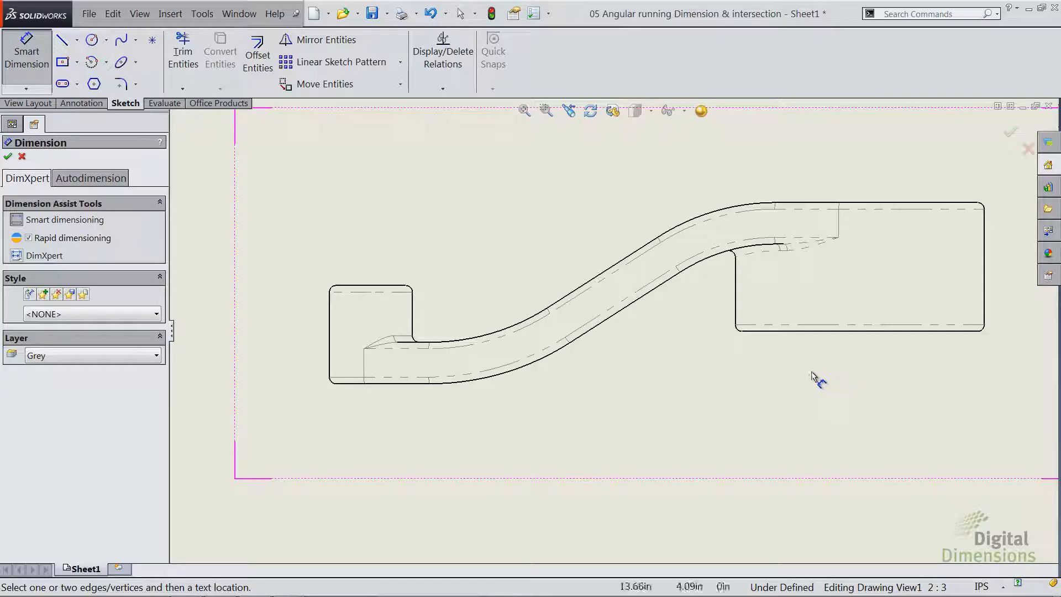
right_click(798, 203)
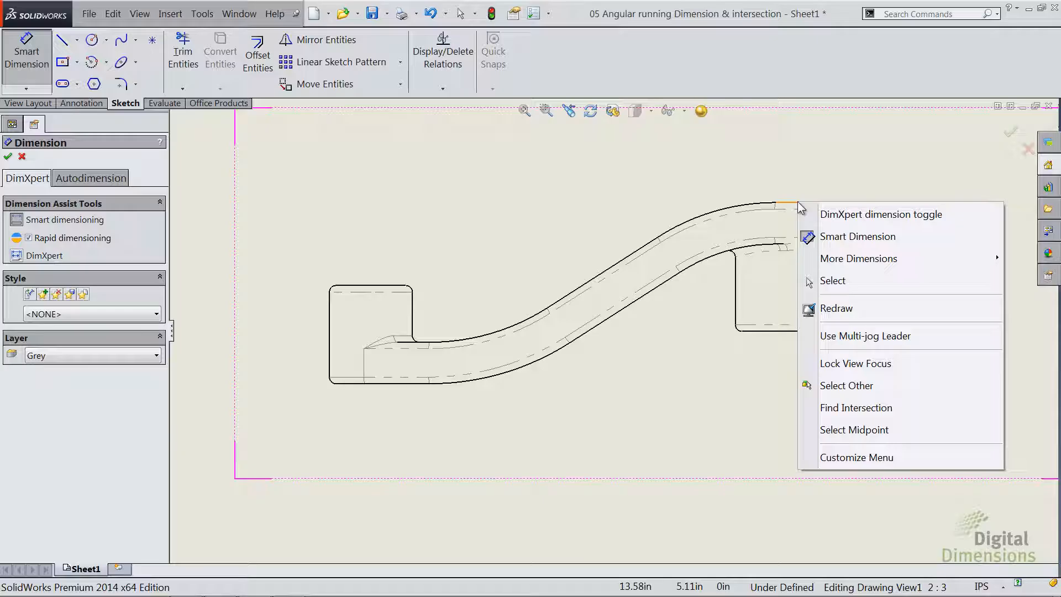
left_click(866, 409)
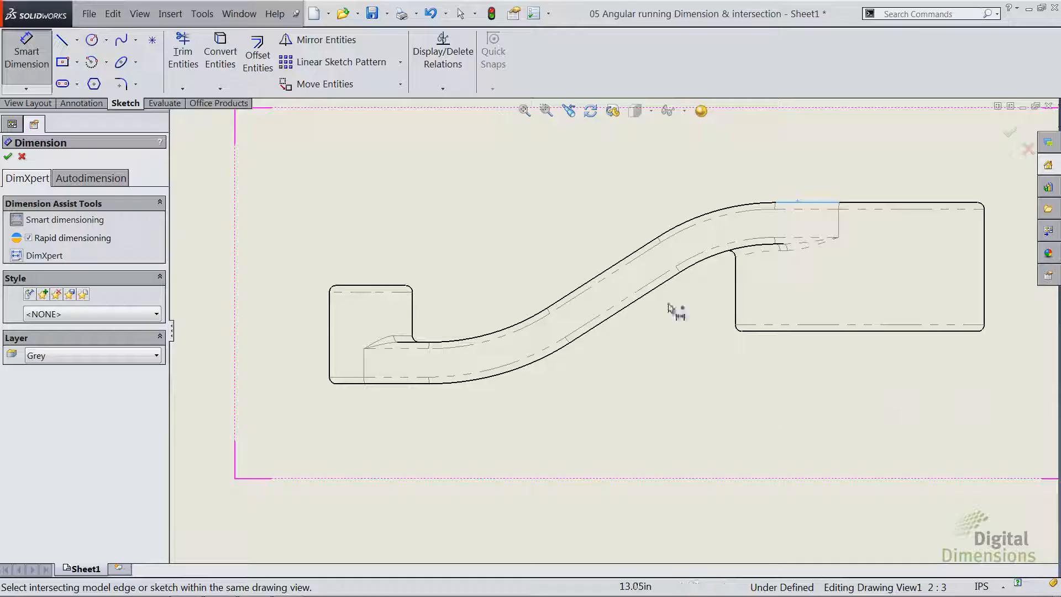
left_click(630, 255)
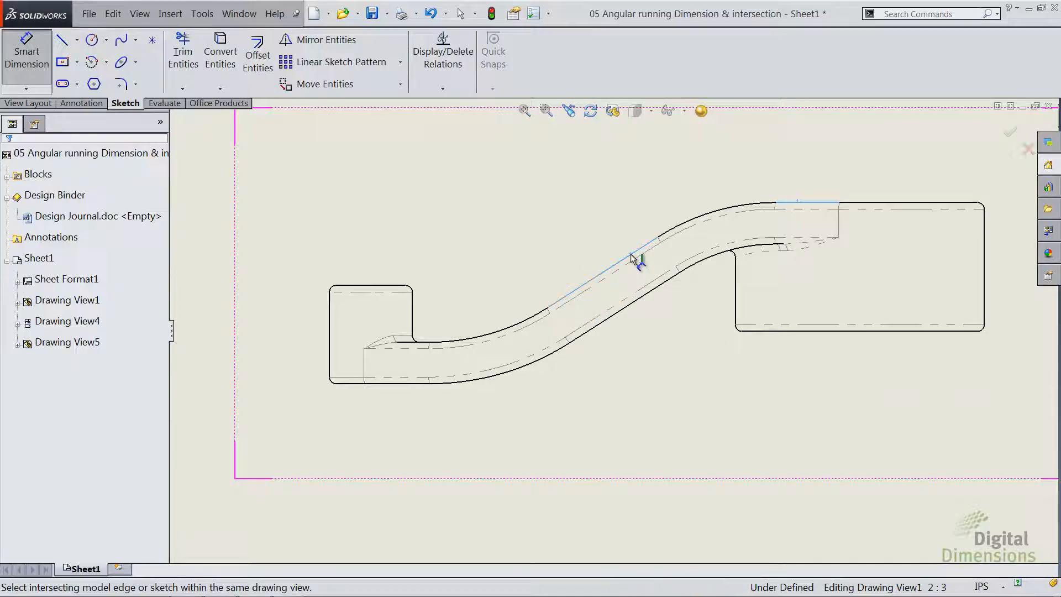
Use Find Intersection on the lower slanted edge and the low horizontal bottom edge, and place the horizontal dimension between both intersections above the view
right_click(589, 333)
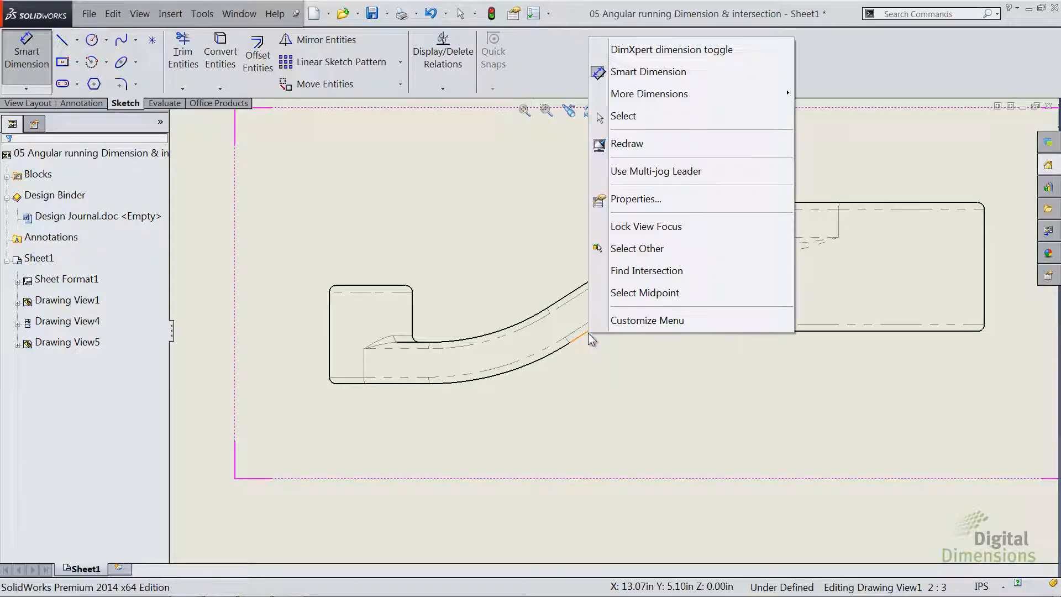
left_click(676, 278)
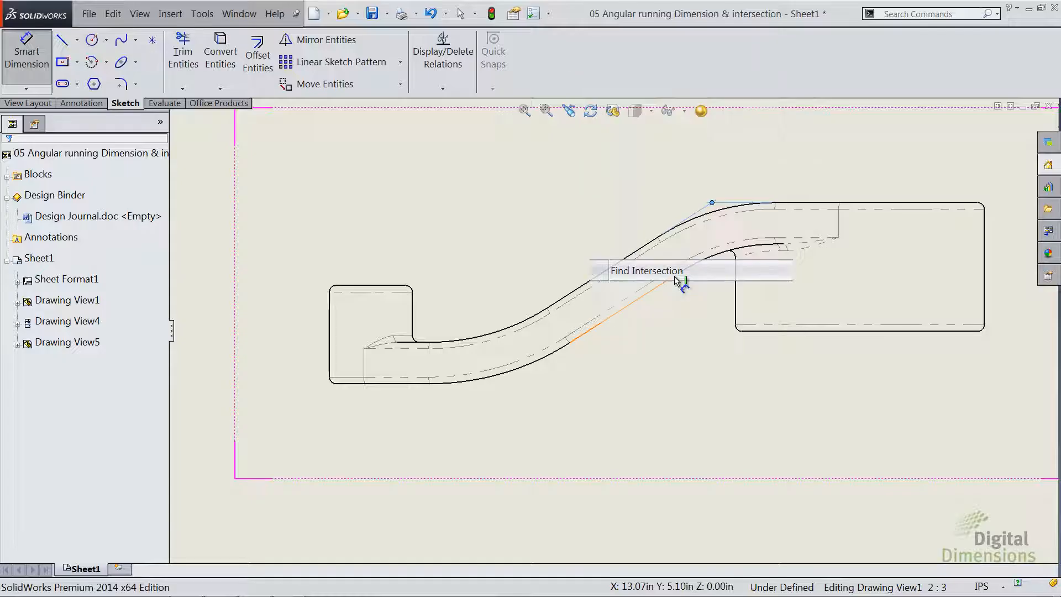
left_click(411, 384)
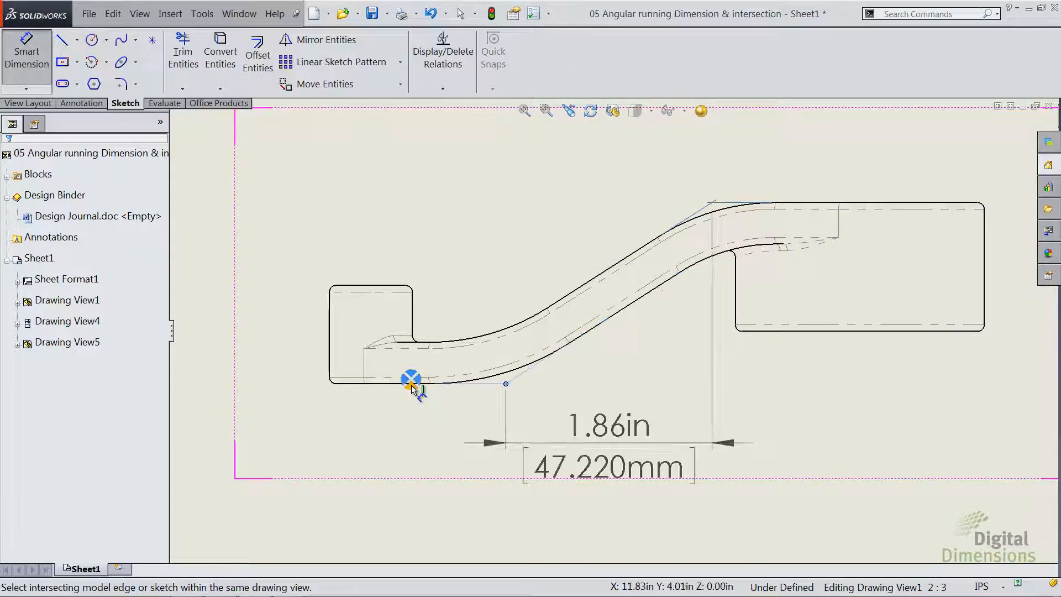
middle_click_drag(632, 182, 625, 268)
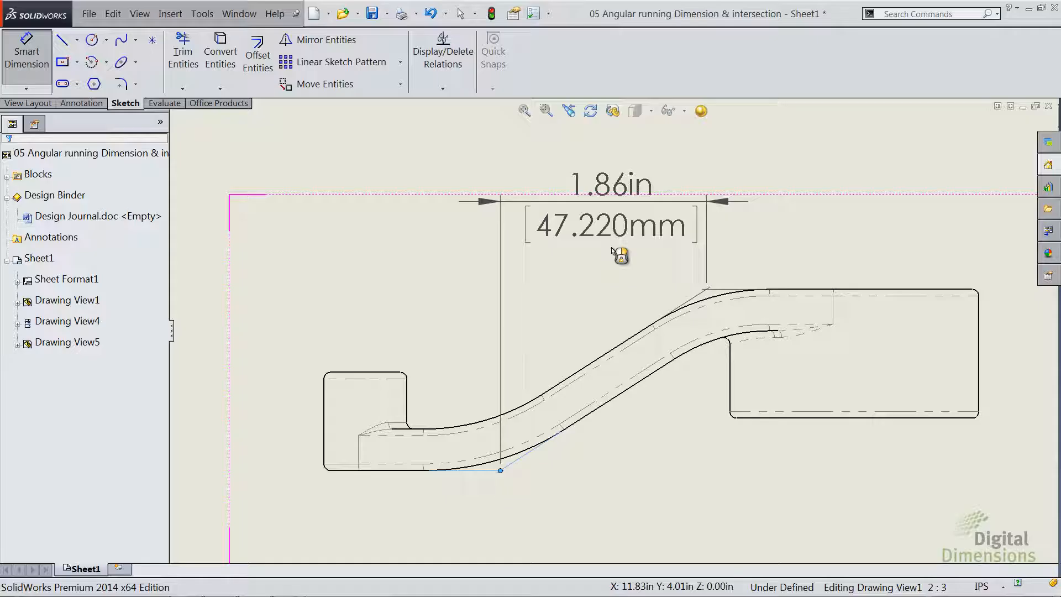
scroll(612, 252, "up", 5)
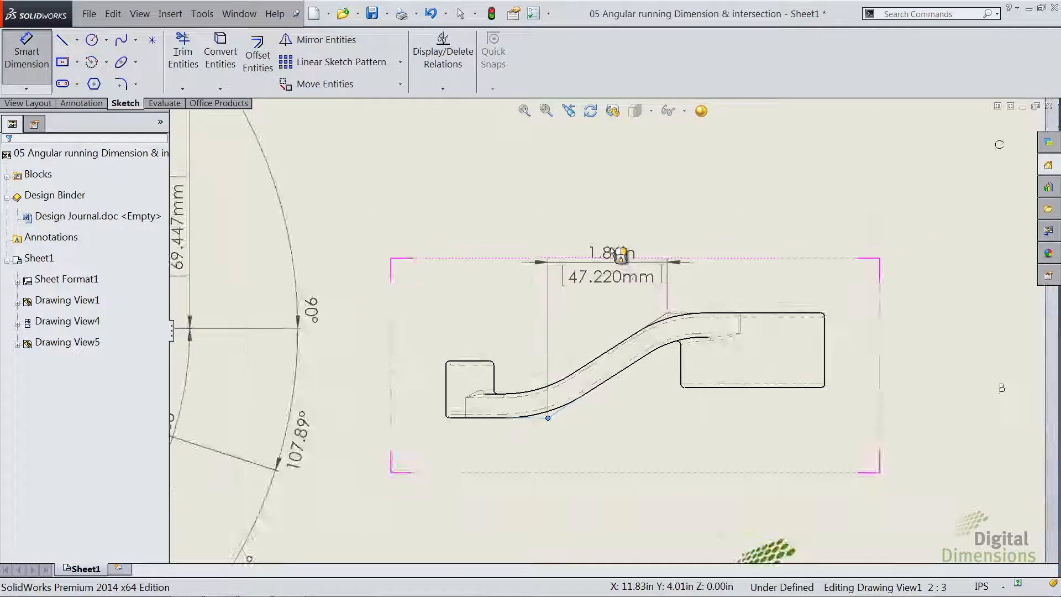
left_click(619, 303)
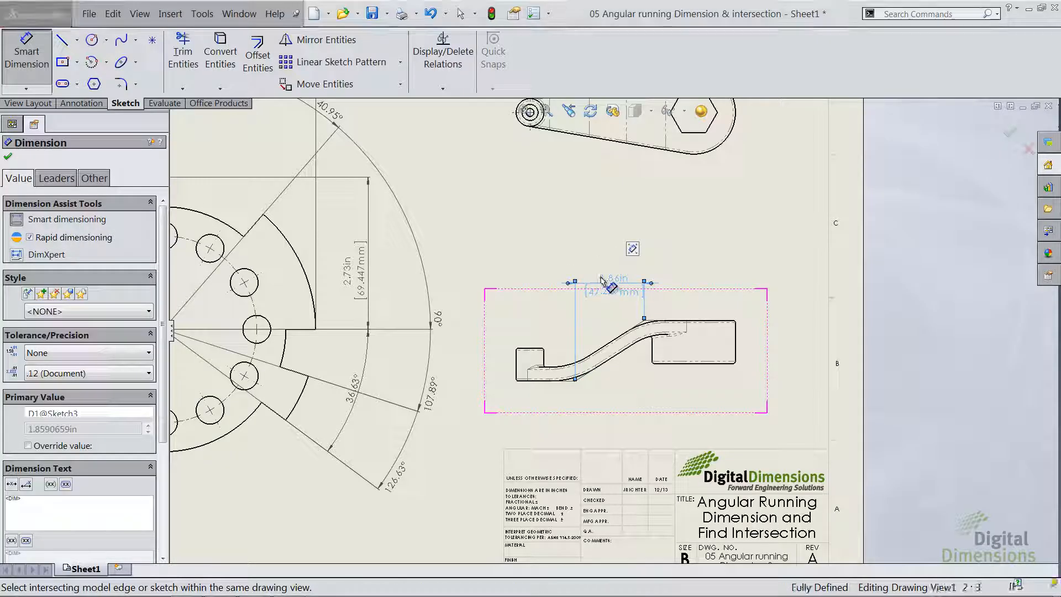
key("Escape")
Move the disc's horizontal 2.73in dimension closer to the disc's outline
middle_click_drag(607, 274, 777, 366)
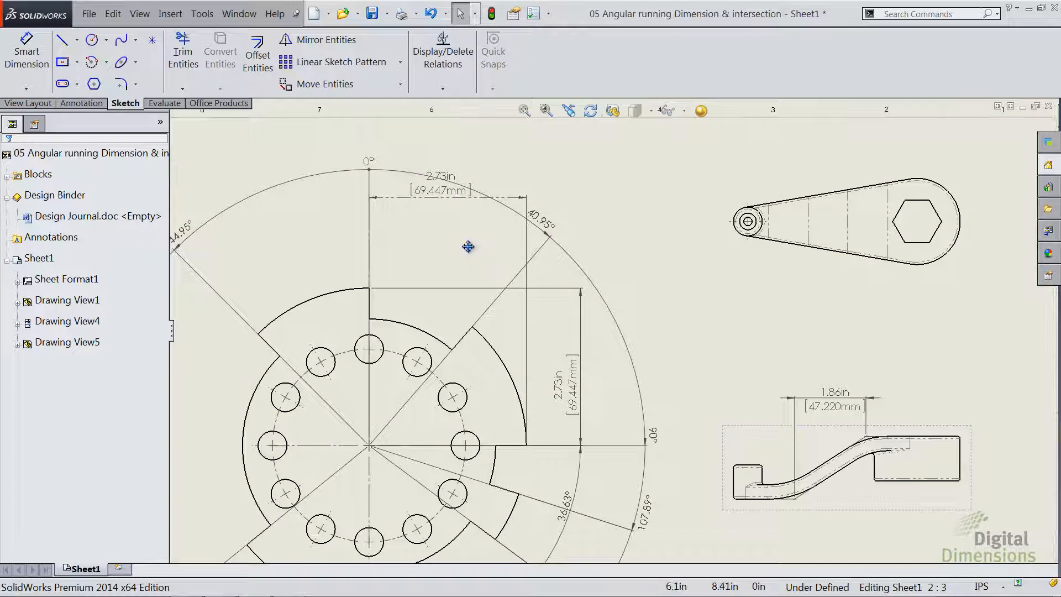
middle_click_drag(467, 246, 499, 267)
left_click_drag(479, 223, 485, 263)
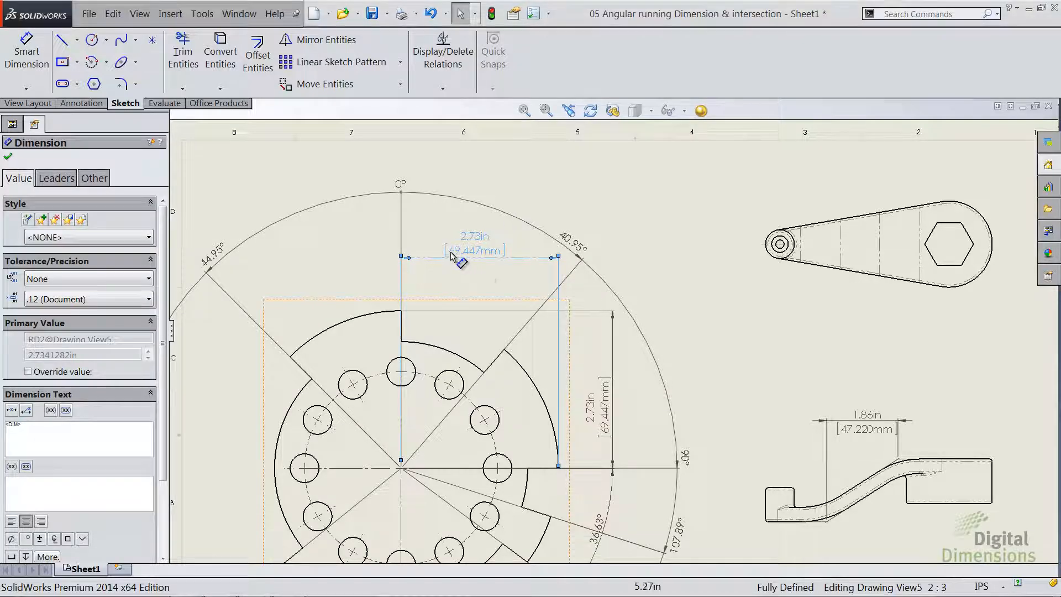
Try the dual dimension Split option on the disc's horizontal dimension and turn it back off
scroll(480, 268, "down", 2)
scroll(486, 270, "down", 2)
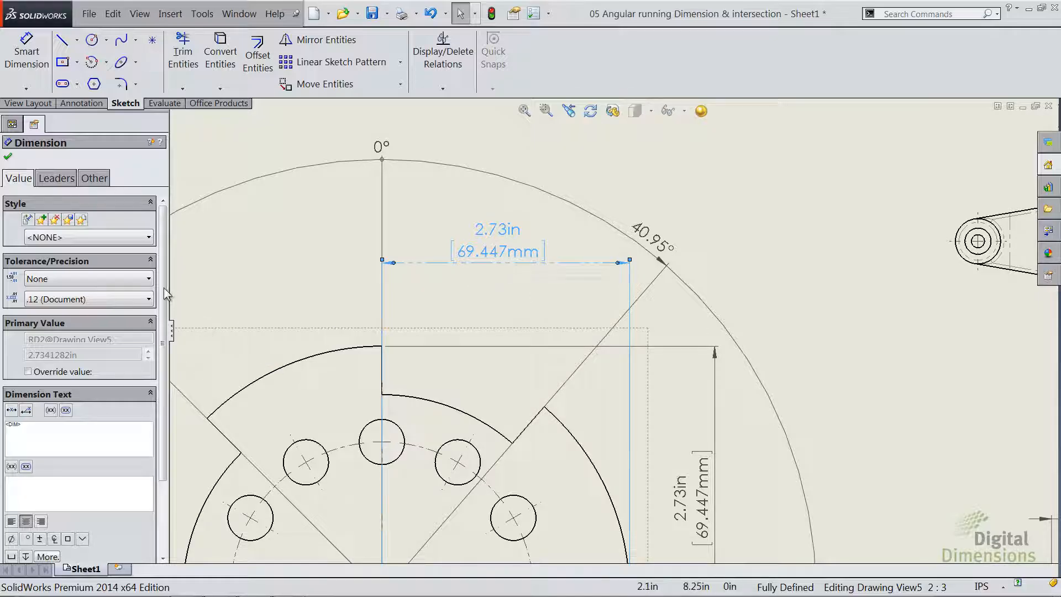
scroll(115, 412, "down", 3)
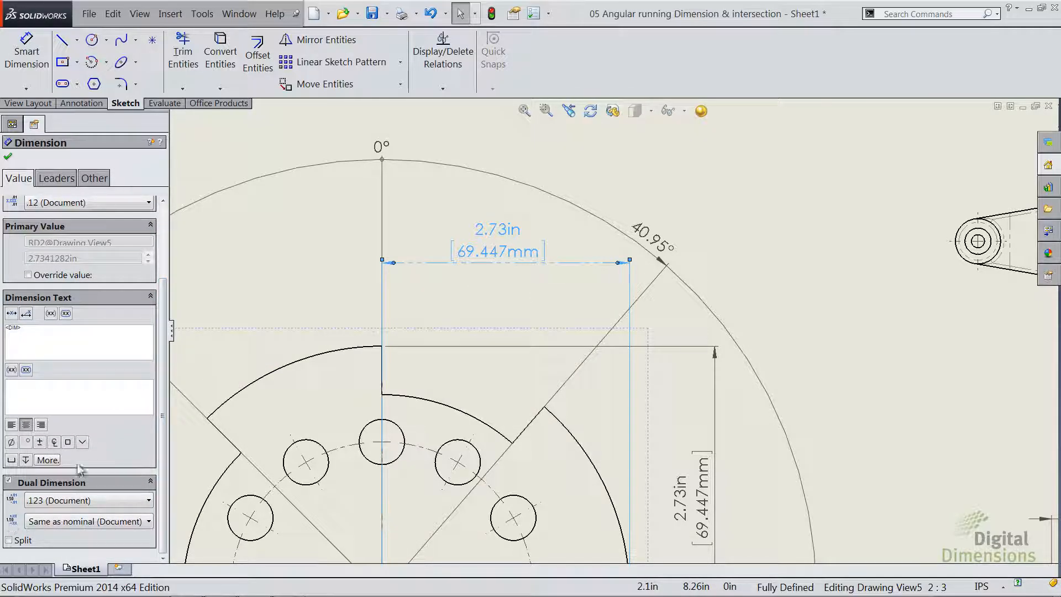
left_click(9, 540)
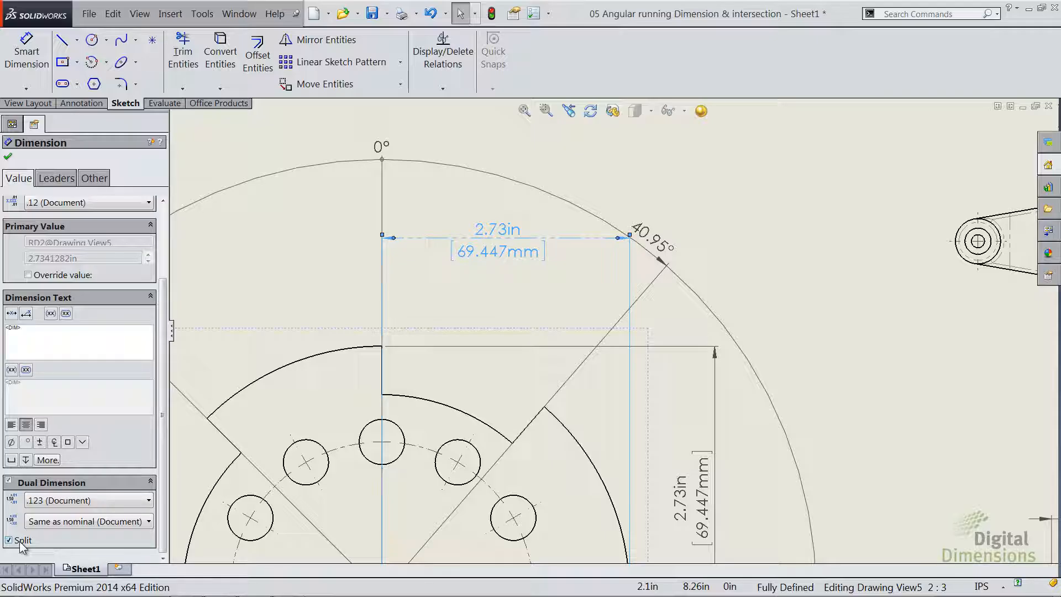
left_click(9, 540)
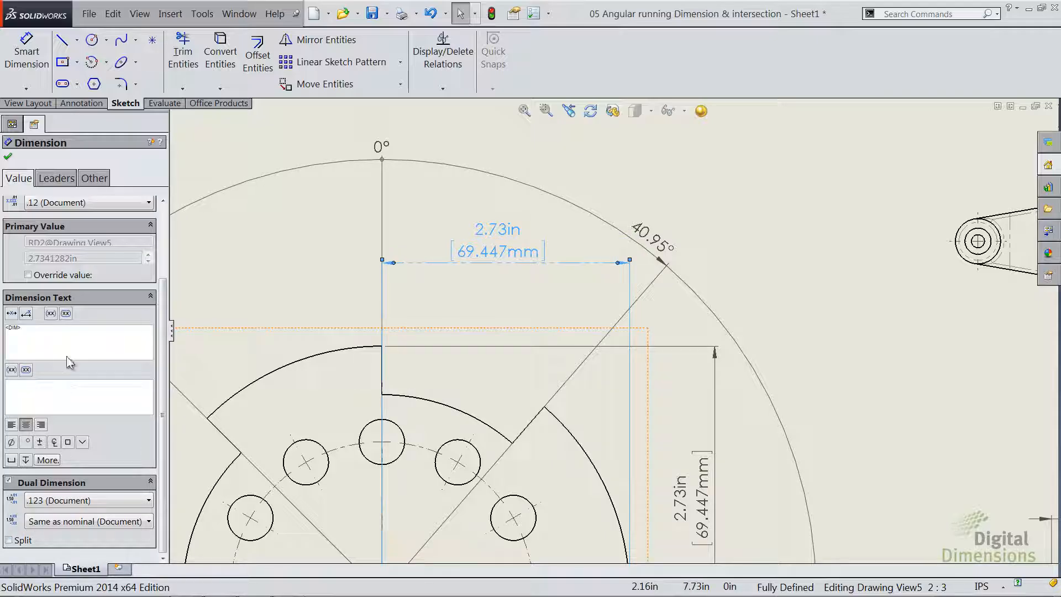
Add the text "TEXT BELOW" beneath the dimension line of the disc's horizontal dimension
left_click(53, 400)
type("TEXT BE")
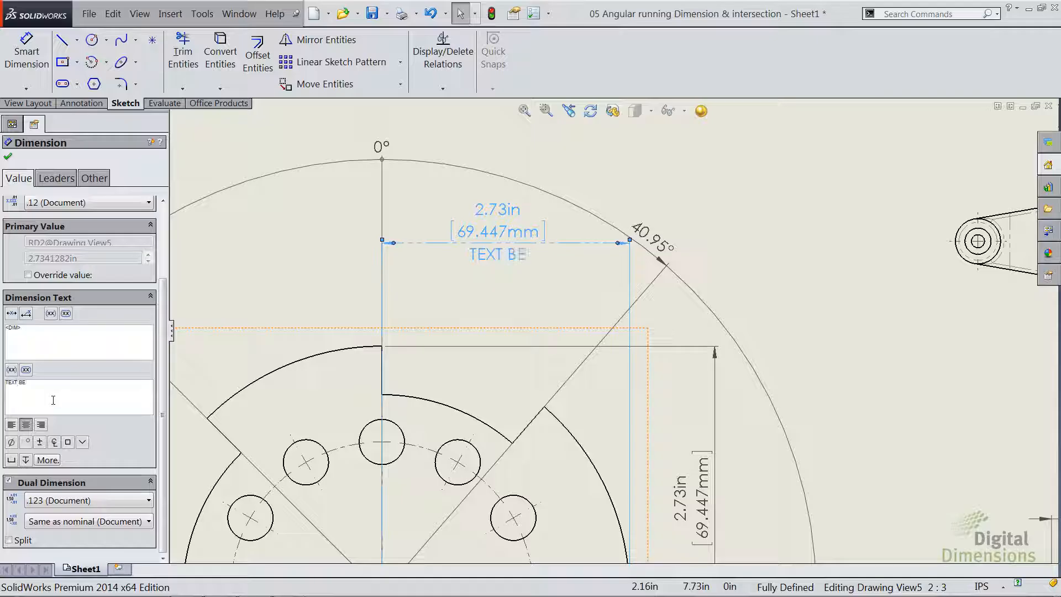
type("LOW")
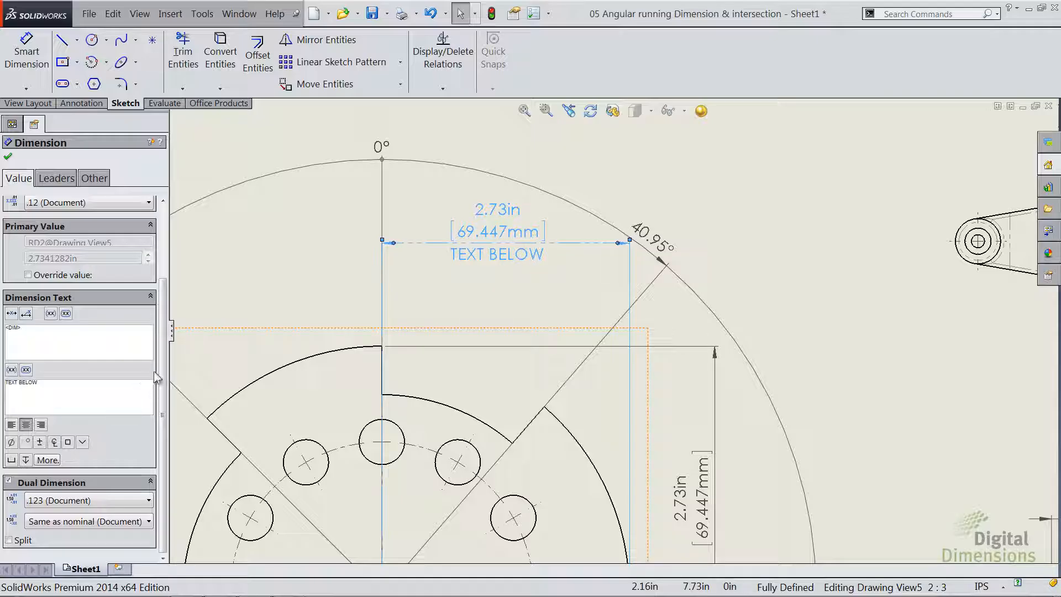
left_click(690, 321)
Dimension the vertical extent of the large rounded end in the lever's plan view between its arc's upper and lower tangents, placing it beyond that end
middle_click_drag(690, 321, 228, 397)
key("s")
left_click(750, 351)
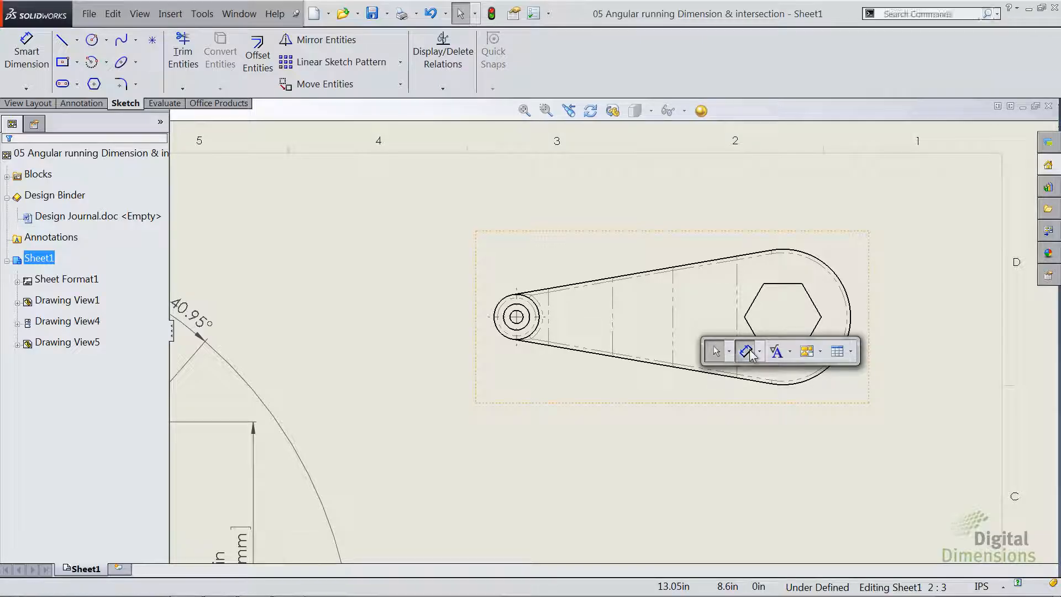
left_click(804, 257)
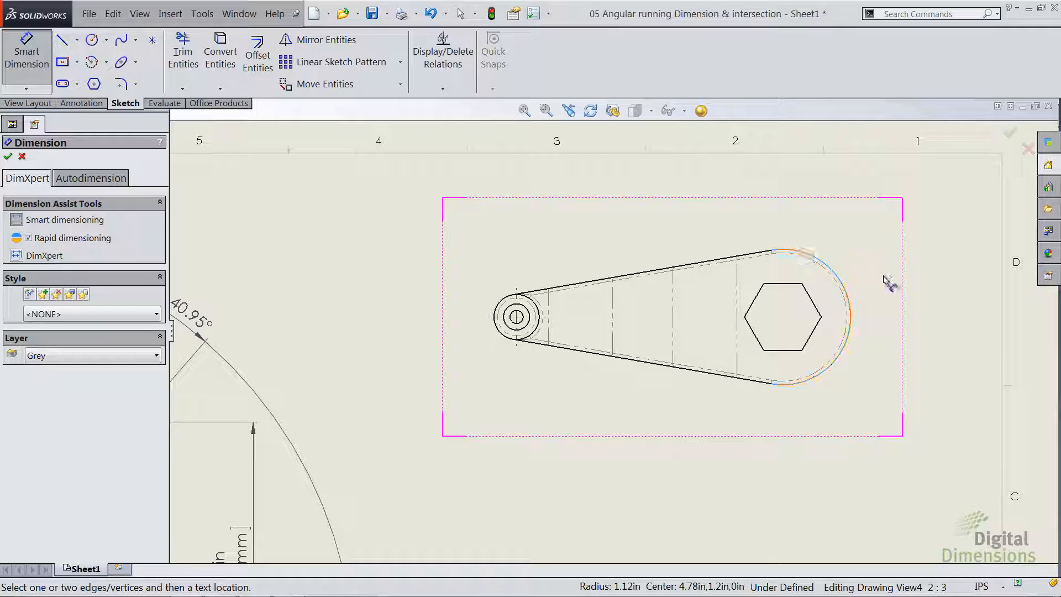
left_click(788, 387)
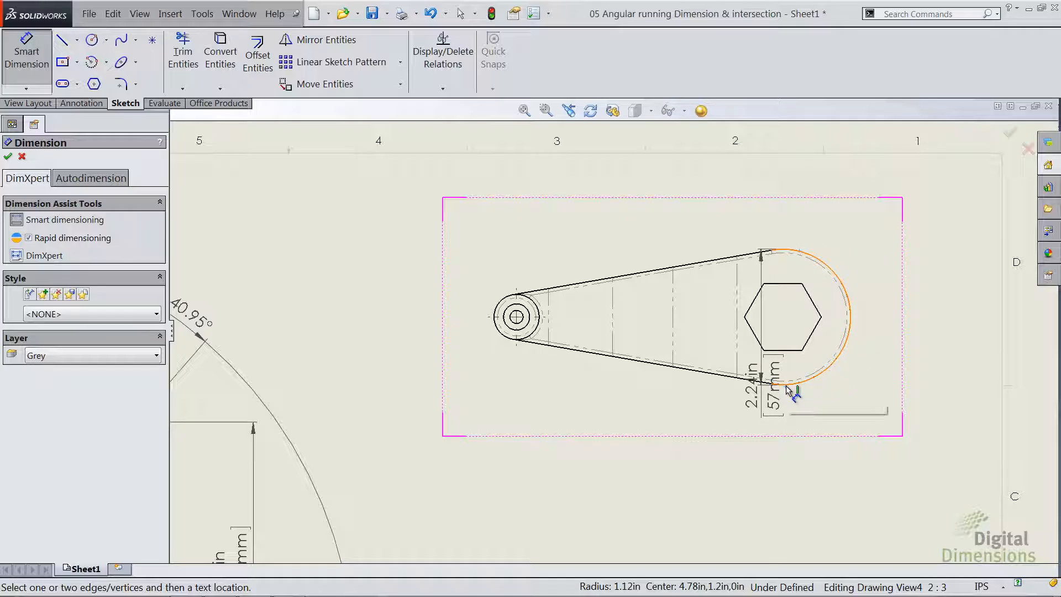
left_click(794, 391)
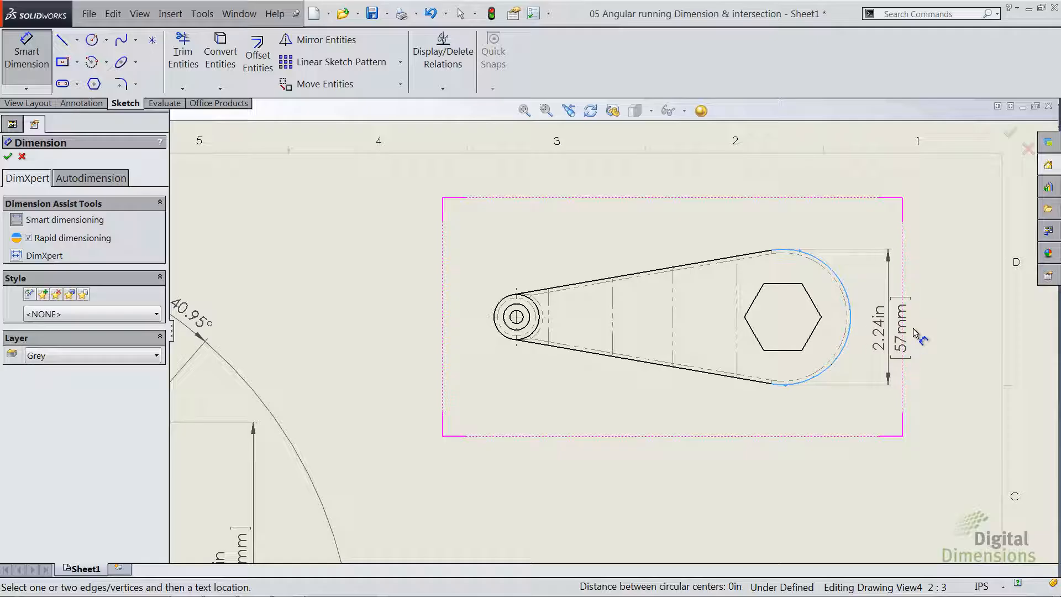
left_click(919, 333)
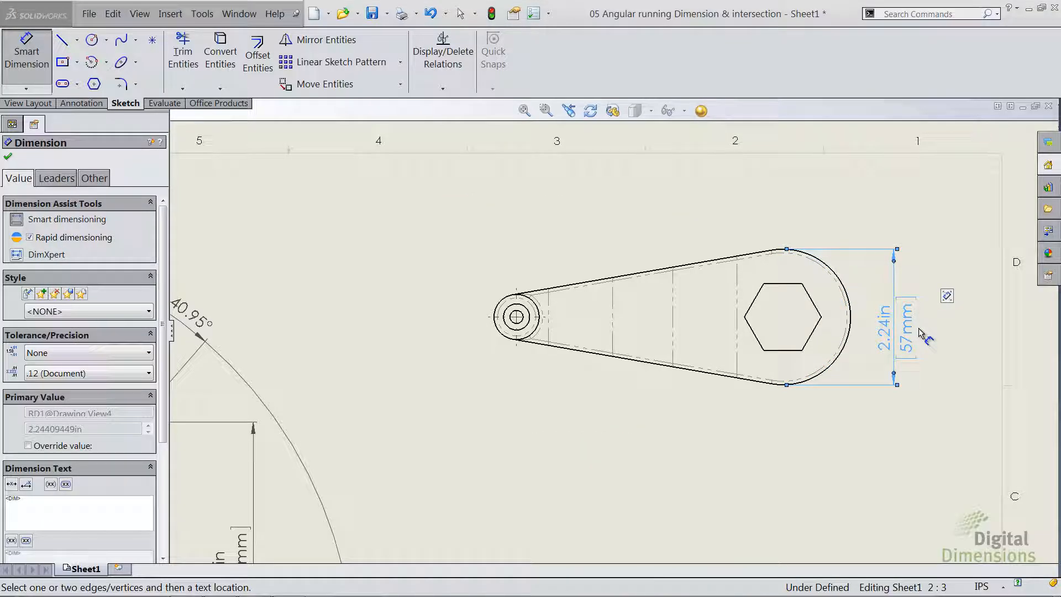